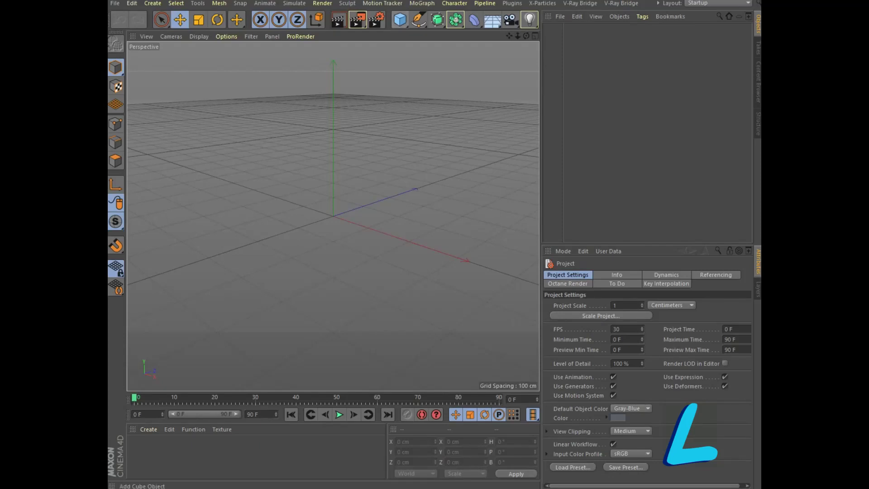
Step: Add a sphere and set the viewport display to Gouraud Shading (Lines)
left_click(549, 52)
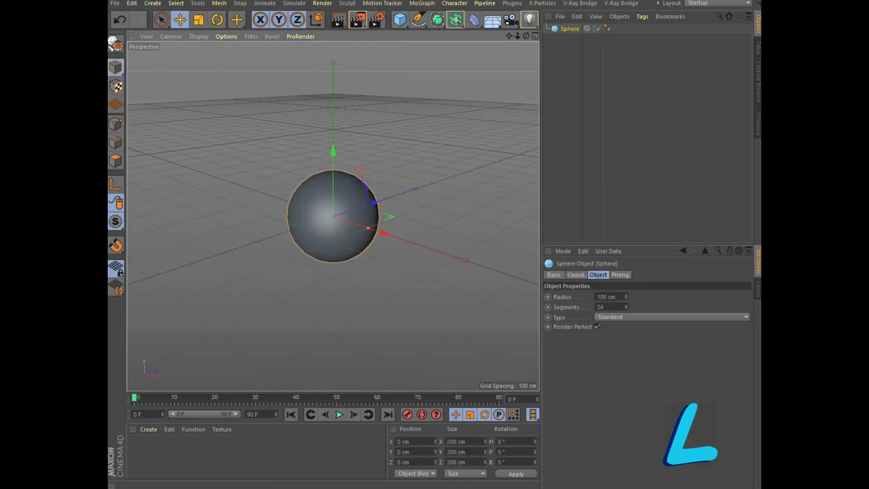
left_click(199, 36)
left_click(221, 60)
scroll(301, 240, "up", 2)
scroll(301, 241, "up", 3)
Step: Set the sphere to 12 segments and make it an editable polygon object
double_click(600, 306)
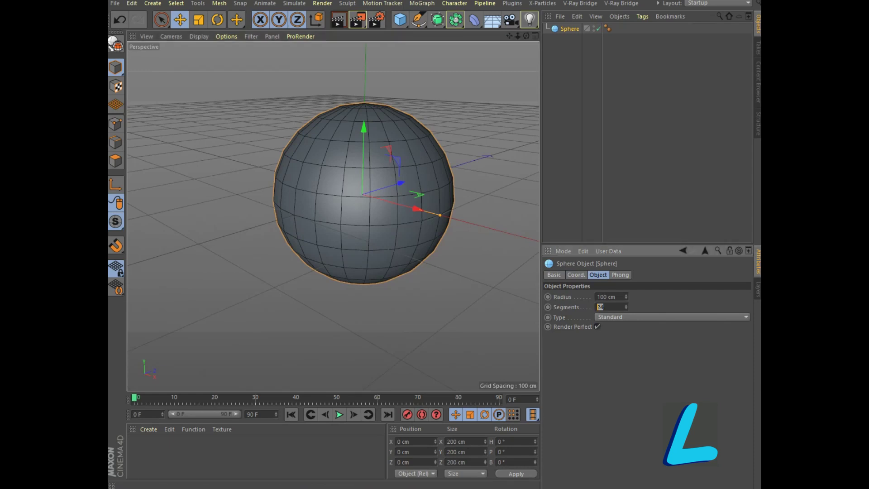
type("1")
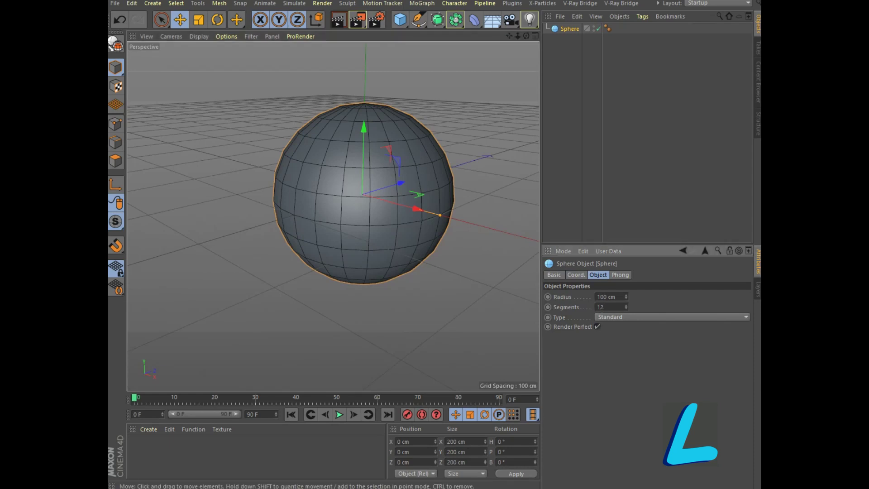
left_click(453, 317)
left_click(569, 29)
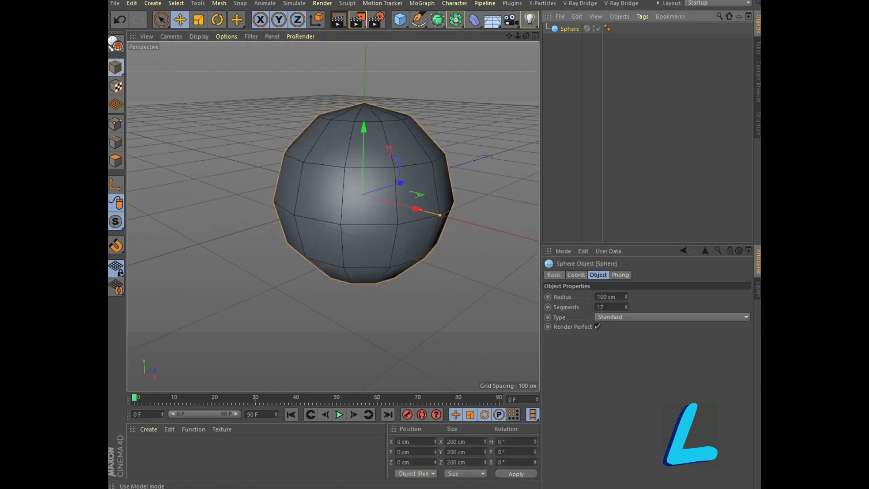
left_click(115, 44)
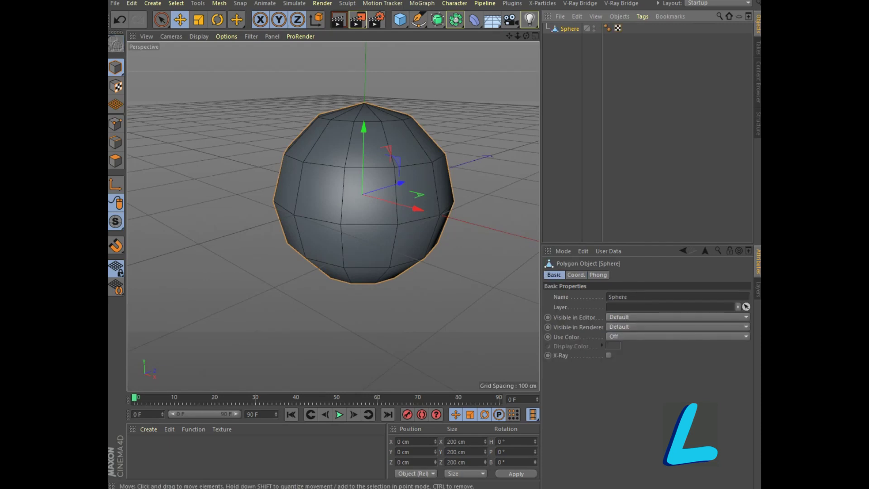
Step: In Polygon mode, Live Select the polygons around the sphere's top pole
left_click(115, 161)
mouse_move(312, 195)
left_mouse_down("alt")
mouse_move(333, 216)
mouse_move(330, 253)
left_mouse_up("alt")
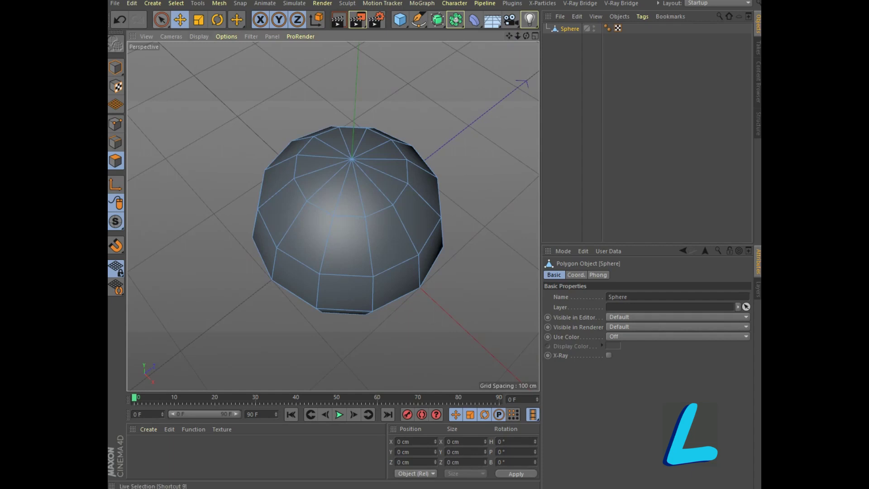
left_click(161, 19)
left_click_drag(323, 178, 367, 147)
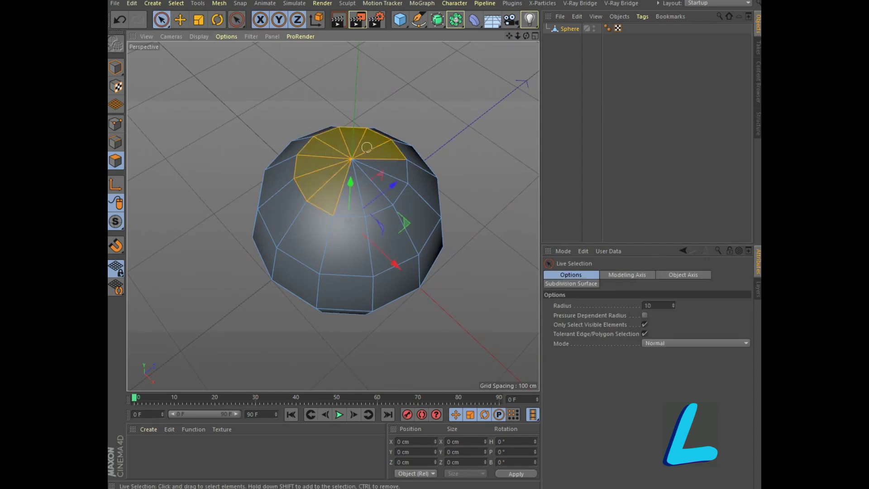
Step: Inner-extrude the top polygons with a 30 cm offset
right_click(353, 181)
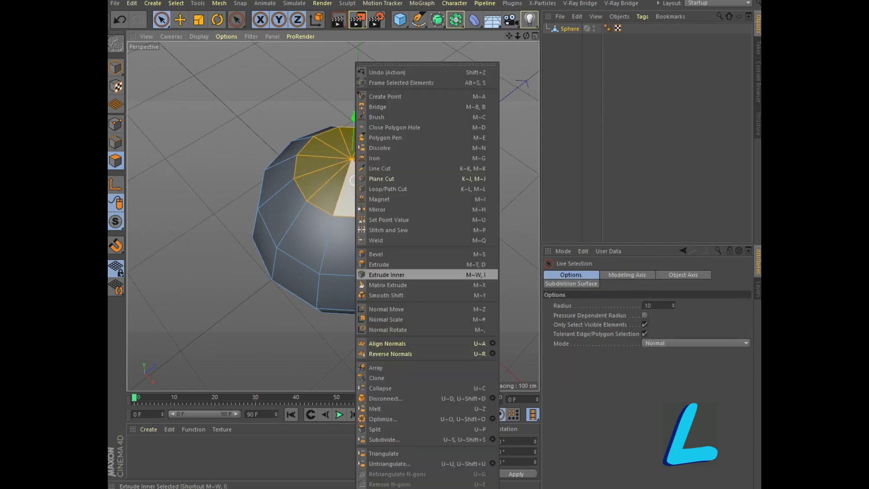
left_click(386, 274)
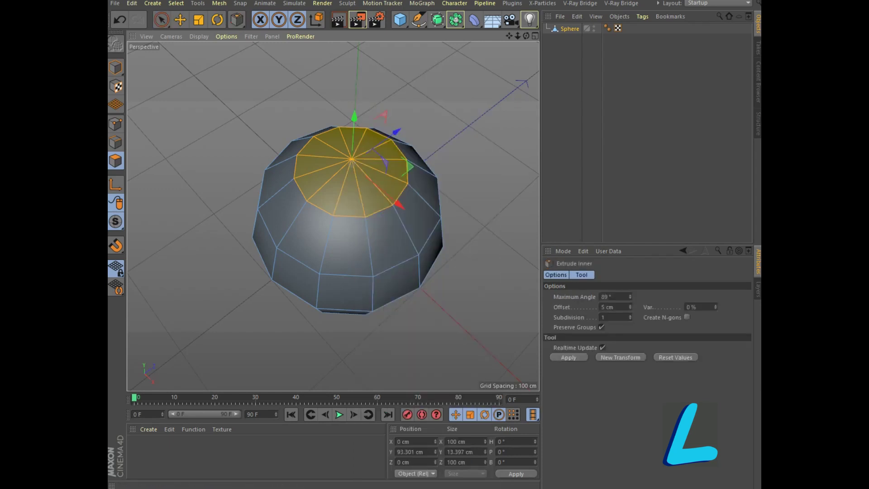
left_click(607, 306)
type("30")
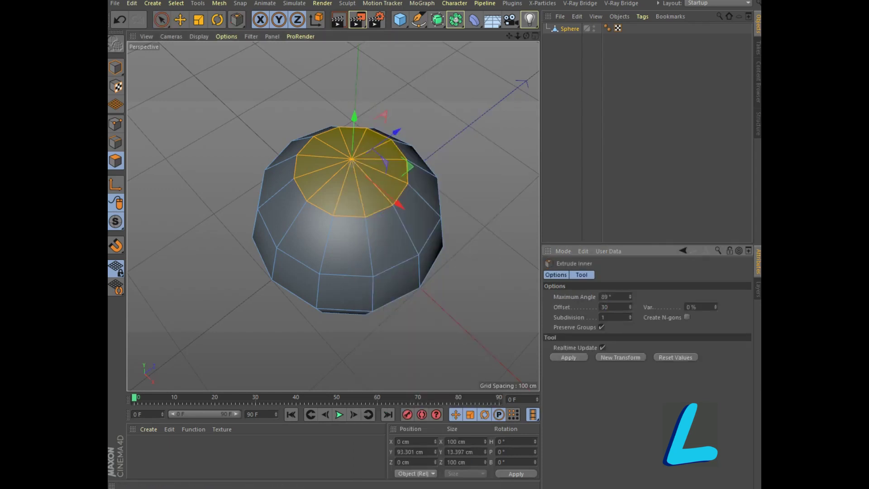
key("Return")
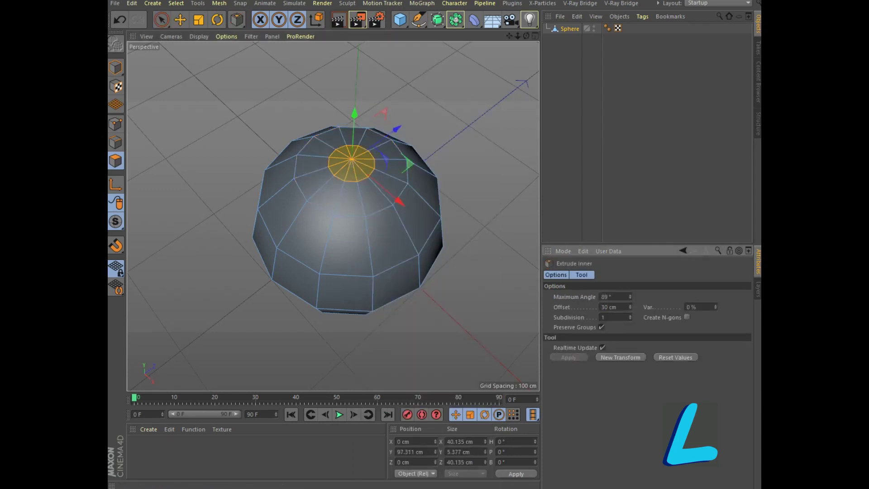
Step: Delete the inset top polygons, leaving an open hole at the top
left_click(132, 4)
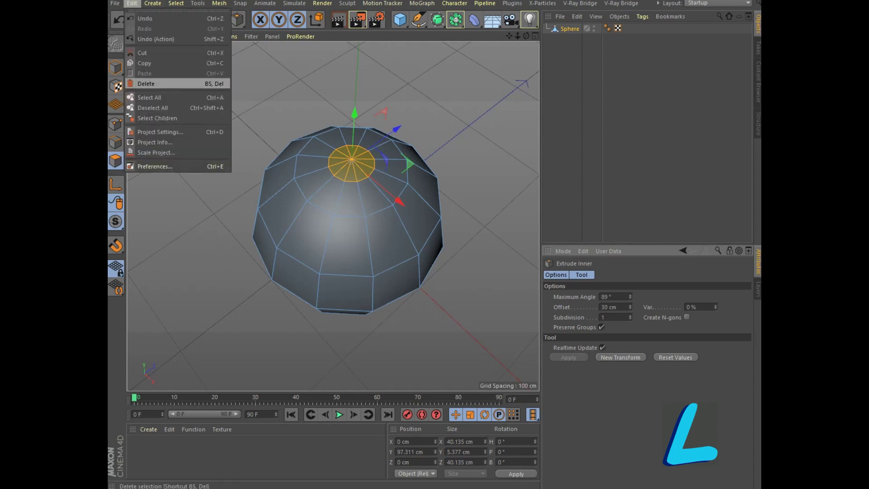
left_click(146, 83)
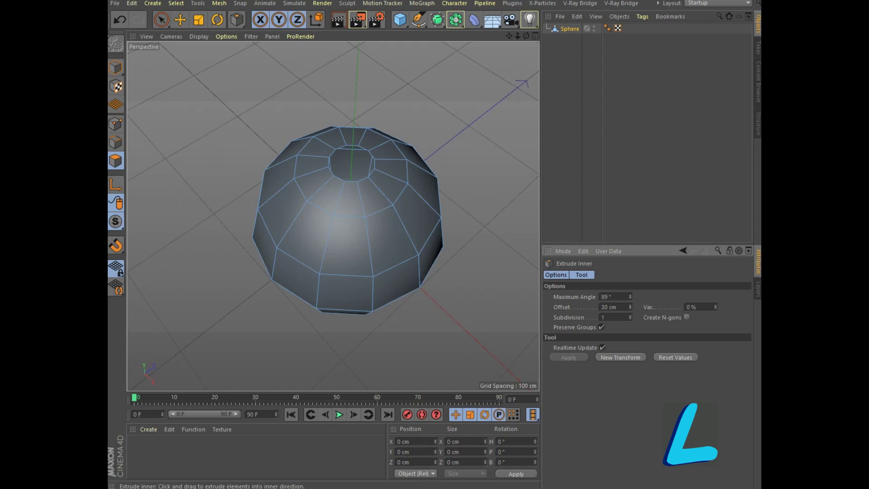
left_click_drag(332, 190, 333, 216, "alt")
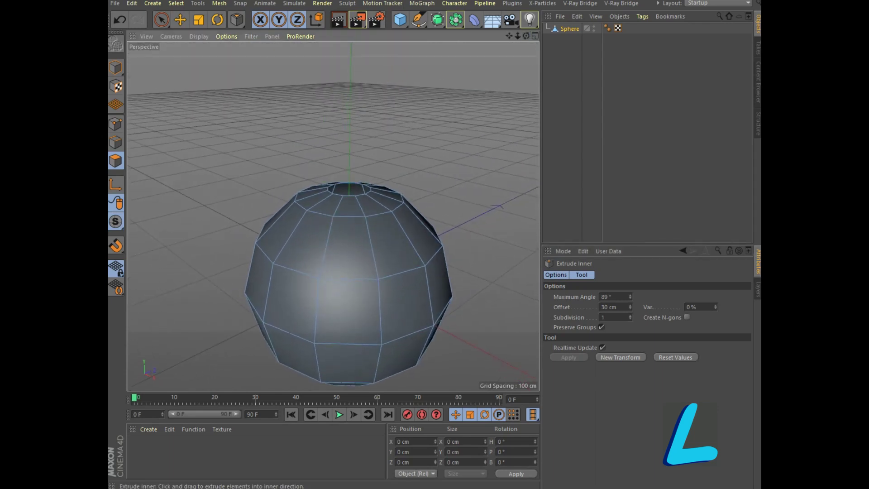
left_click(176, 4)
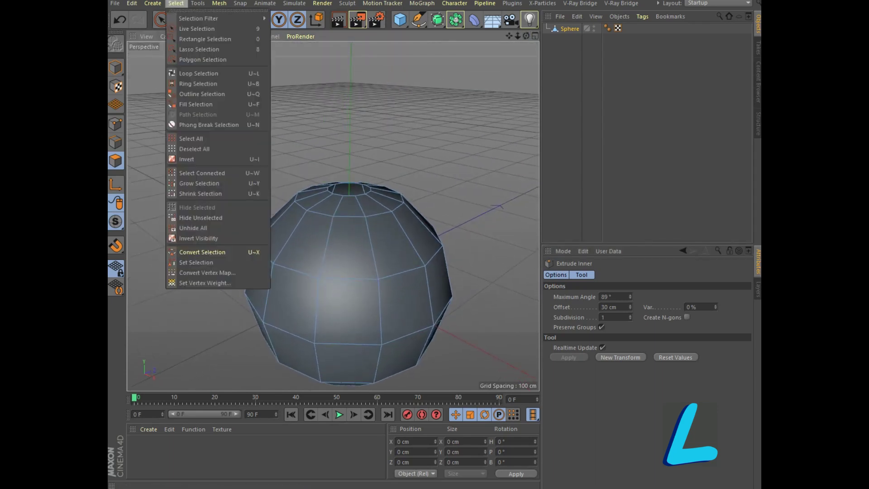
Step: Loop-select two alternating vertical polygon bands around the sphere
left_click(198, 73)
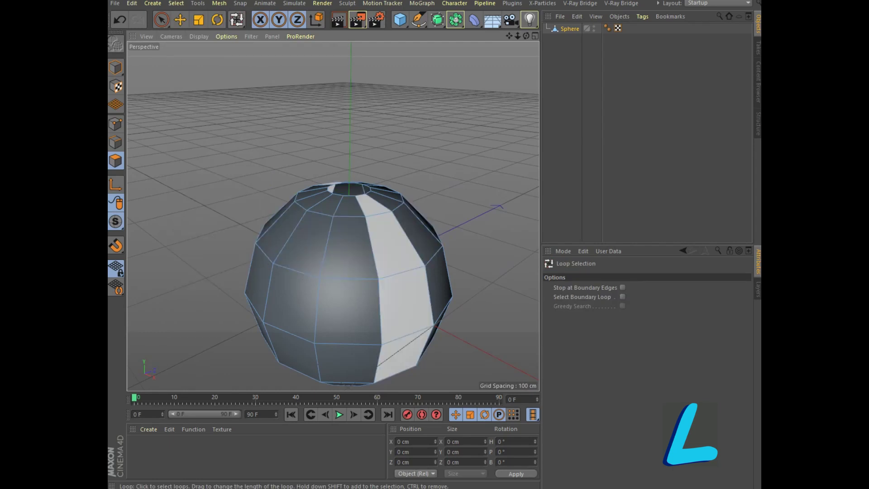
left_click(400, 272)
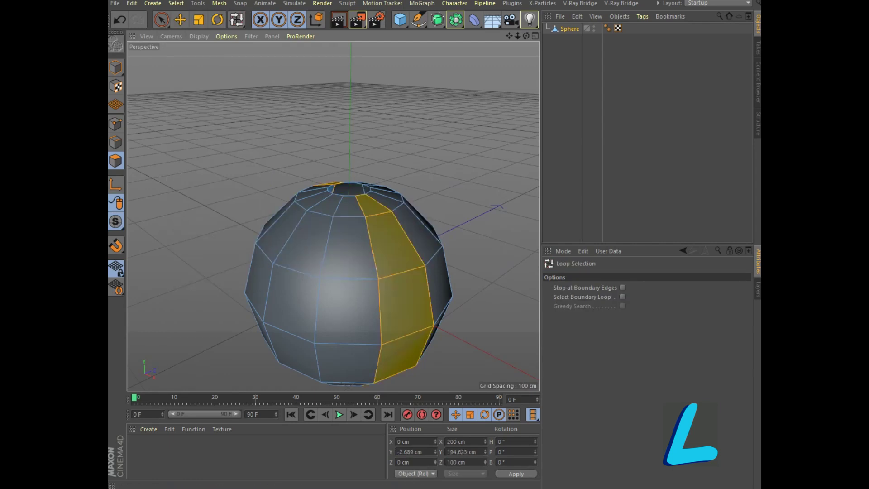
scroll(415, 152, "down", 3)
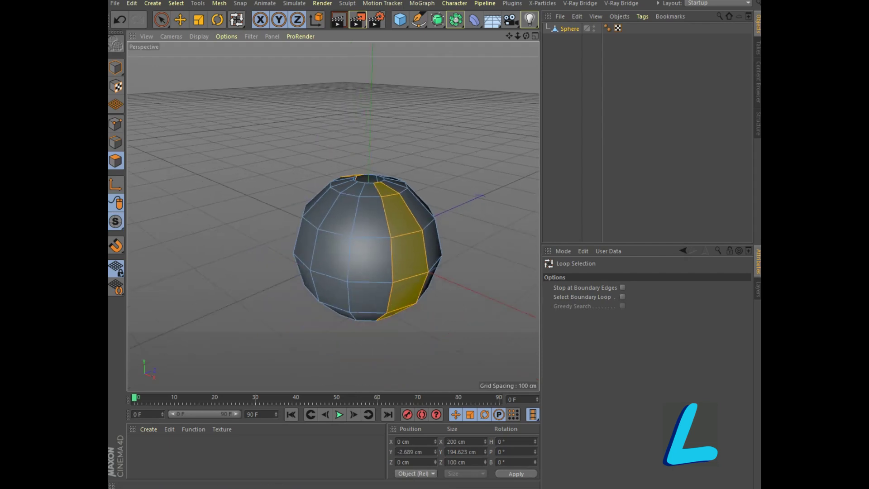
left_click_drag(332, 190, 334, 216, "alt")
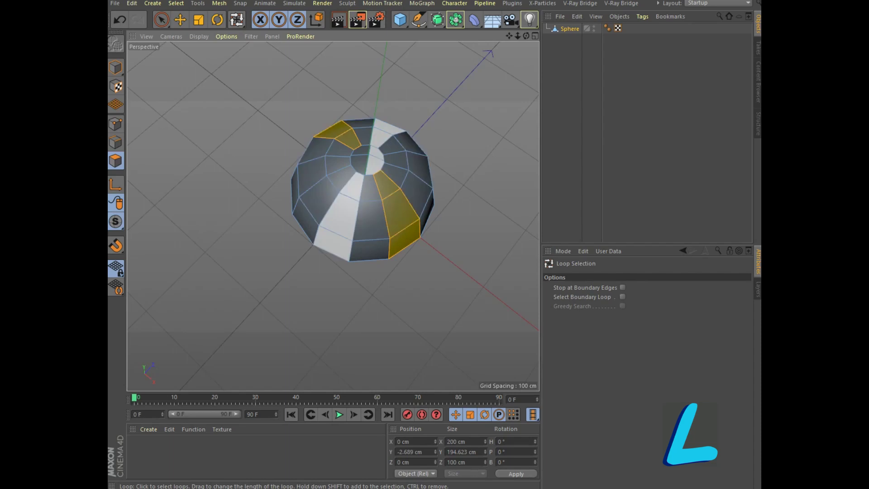
left_click(339, 213, "shift")
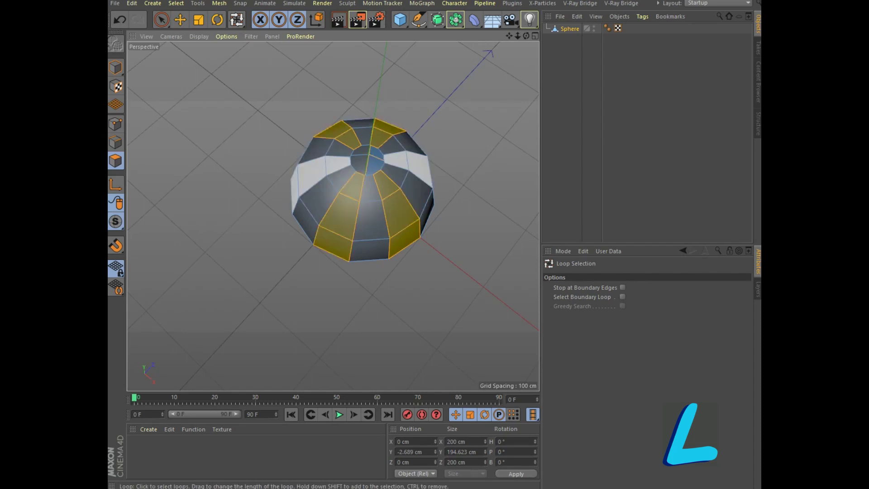
right_click(302, 181)
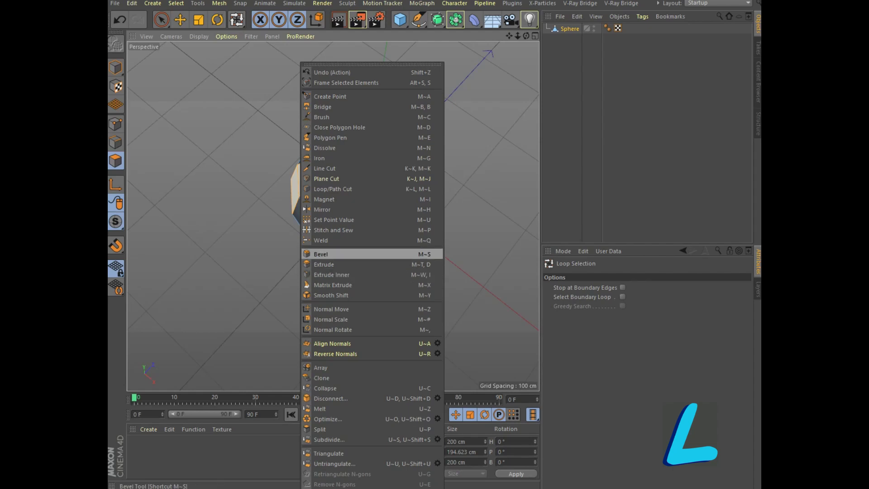
Step: Bevel the selected bands with 4.6 cm offset and 4.6 cm extrusion
left_click(325, 254)
left_click(599, 324)
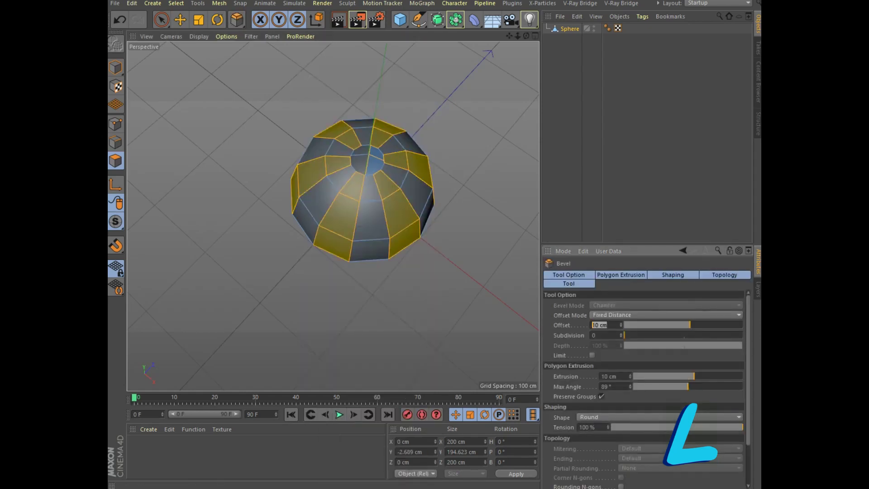
type("4.6")
key("Tab")
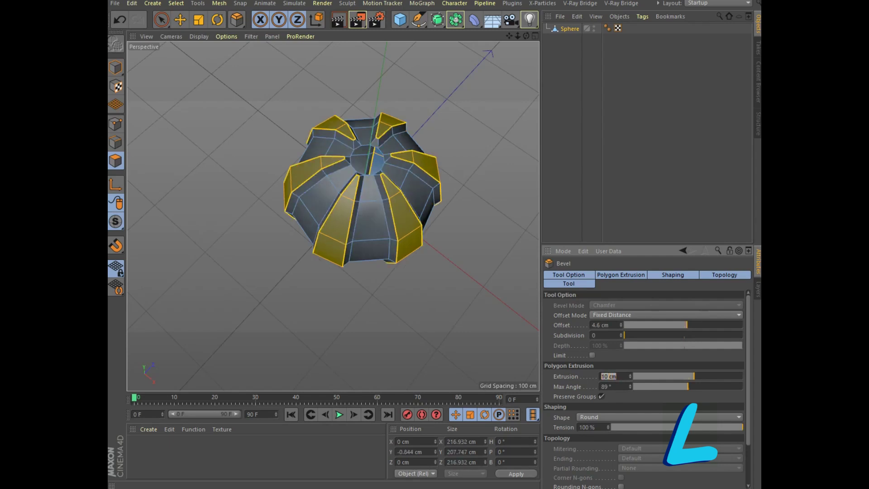
type("4,6")
key("Return")
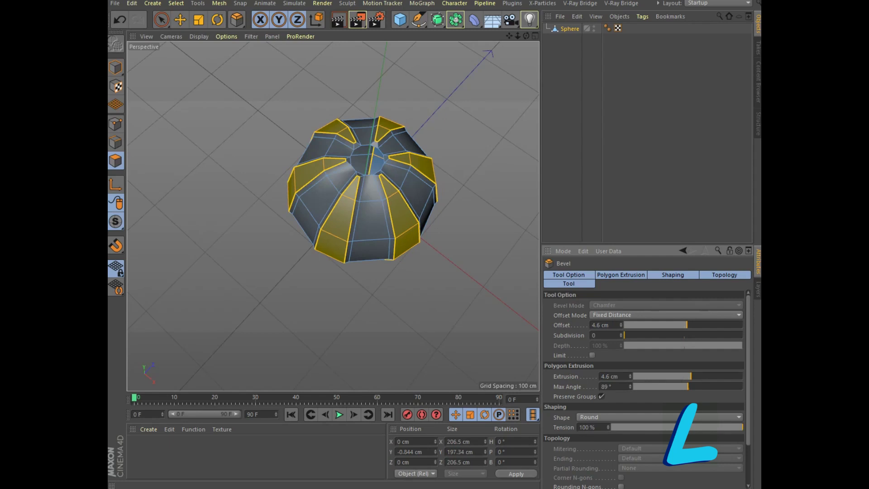
left_click_drag(526, 36, 520, 27)
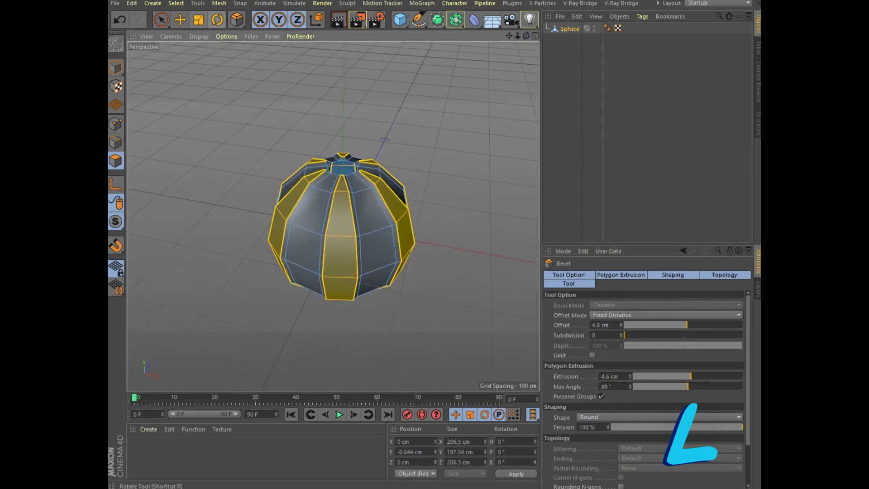
left_click(236, 19)
Step: Loop-select two more alternating vertical bands on the sphere
left_click(288, 53)
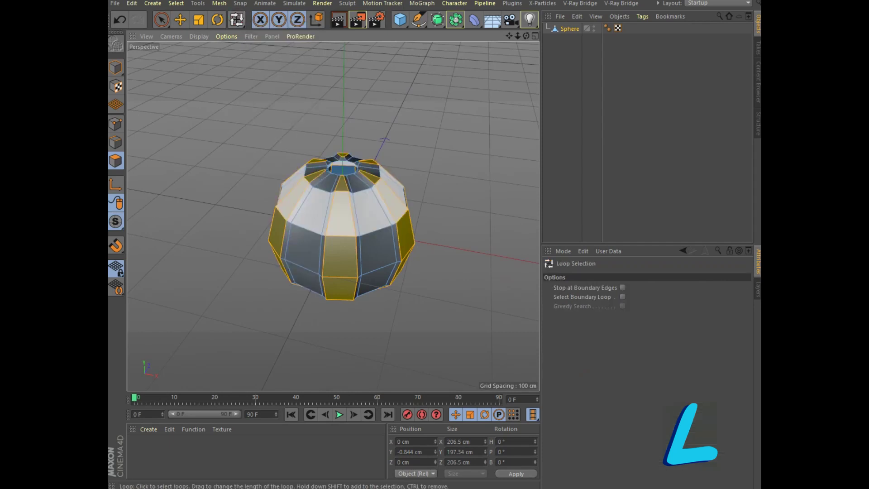
left_click(305, 235)
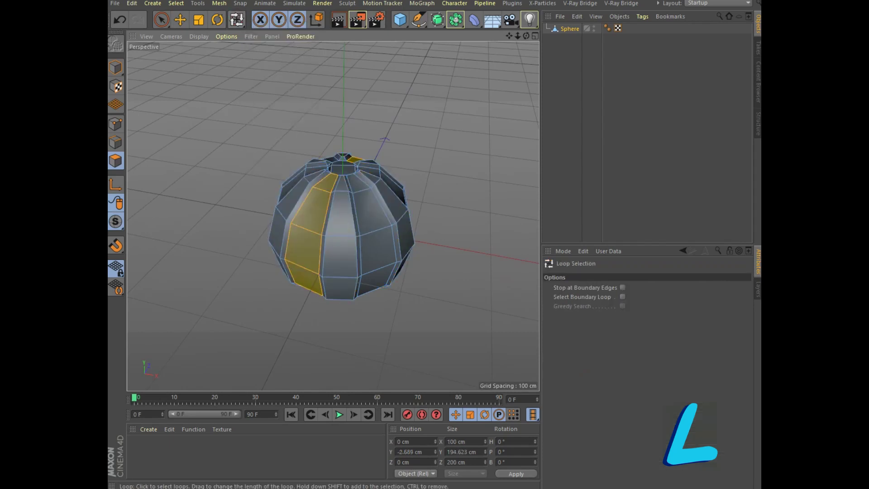
left_click_drag(308, 235, 332, 216, "alt")
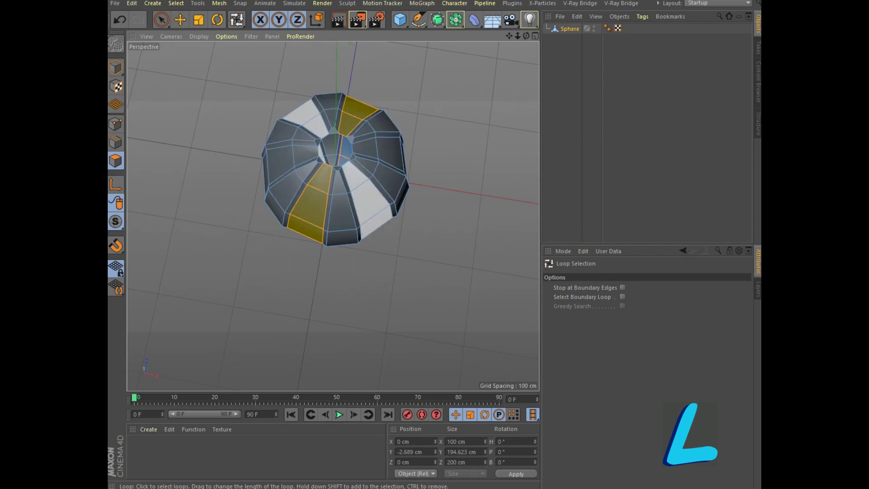
left_click(376, 215, "shift")
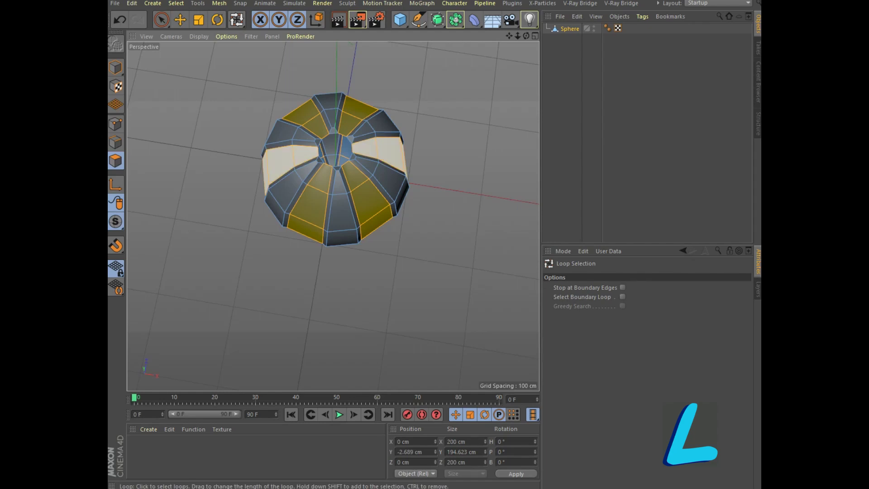
right_click(375, 154)
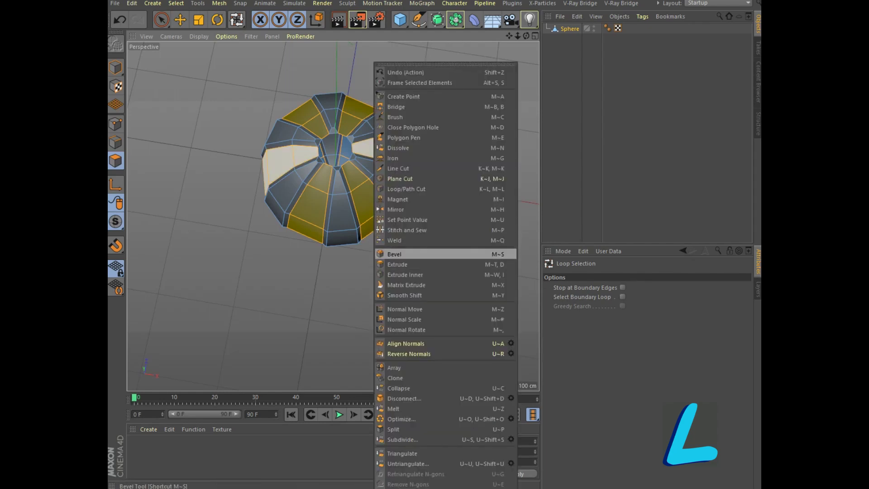
Step: Bevel the new bands with 5.8 cm offset and 5.8 cm extrusion
left_click(396, 253)
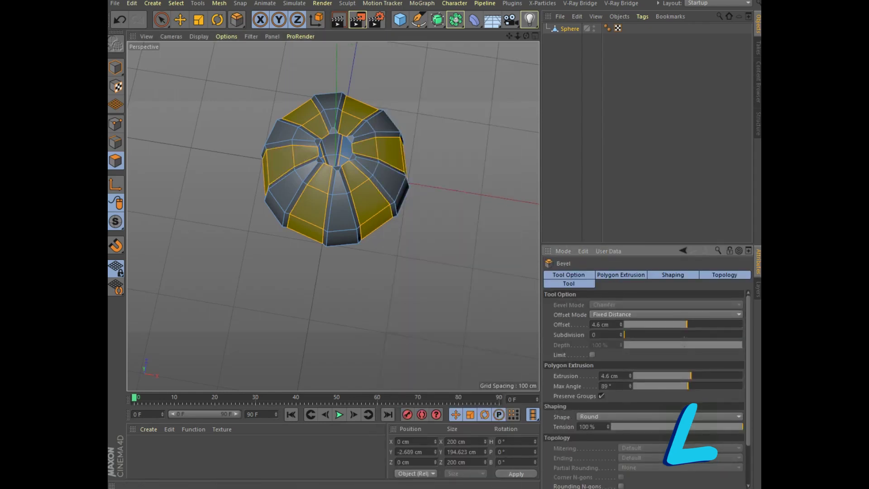
left_click(602, 324)
type("5")
left_click(608, 376)
type("5,")
key("Return")
left_click_drag(525, 36, 515, 50)
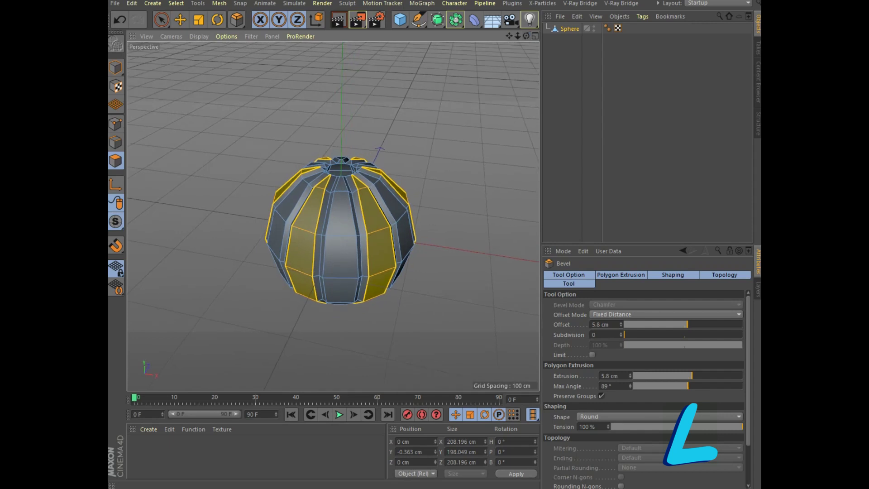
left_click(437, 19)
Step: Add a Subdivision Surface and nest the Sphere under it in Model mode
left_click(475, 33)
left_click(115, 67)
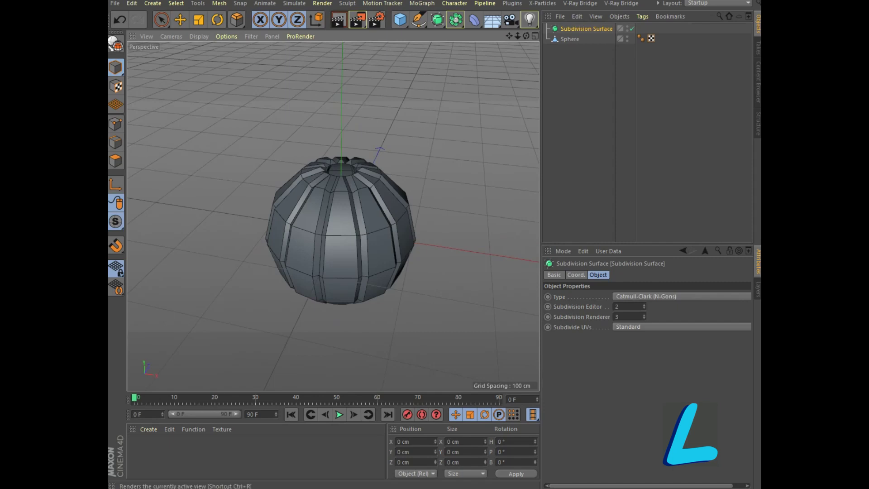
left_click(180, 19)
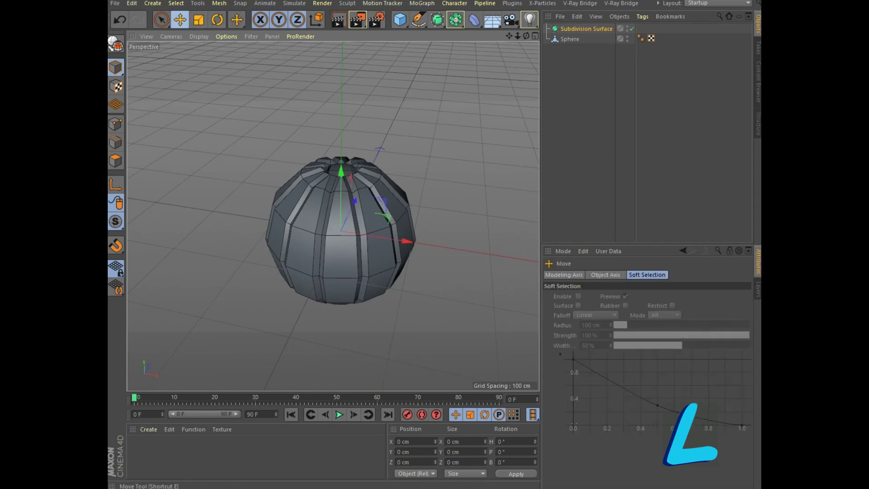
left_click(380, 208)
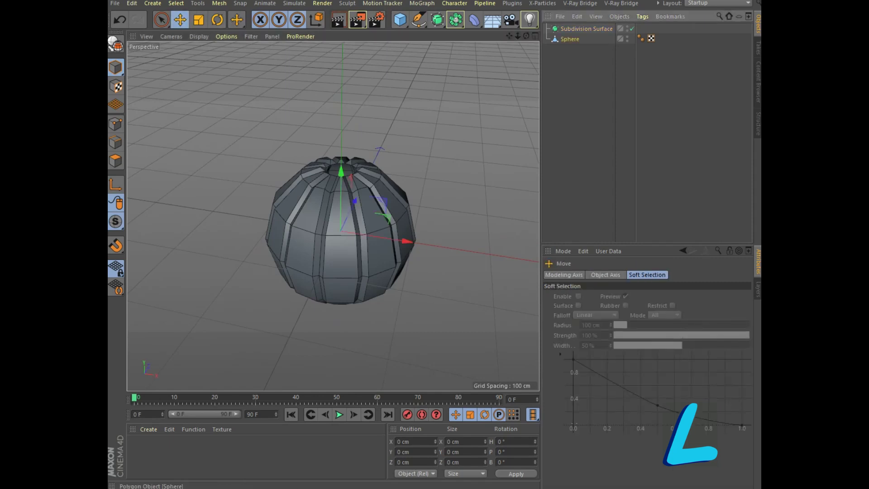
left_click(380, 208)
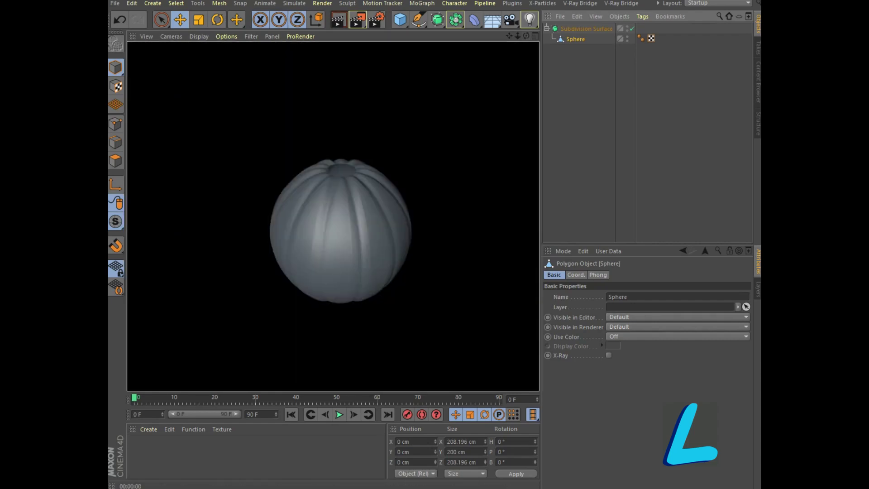
left_click_drag(380, 208, 324, 217, "alt")
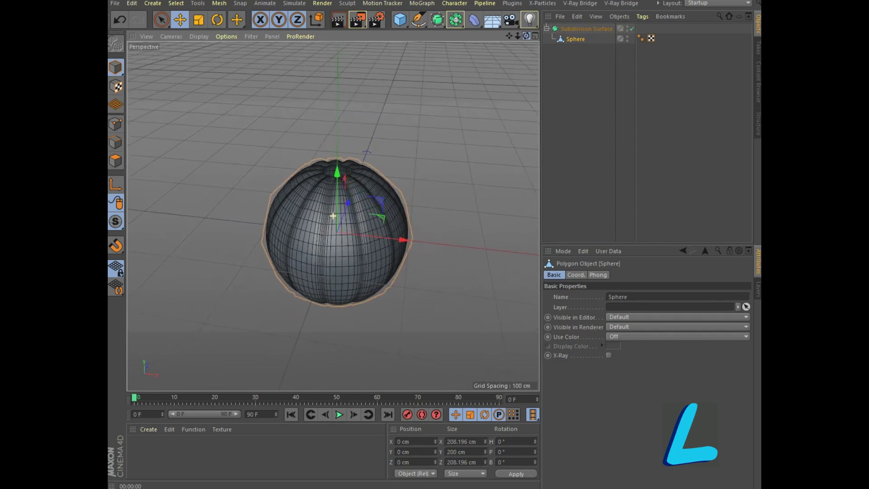
Step: Create a new material Mat, make its colour orange, and apply it to the Sphere
left_click(148, 428)
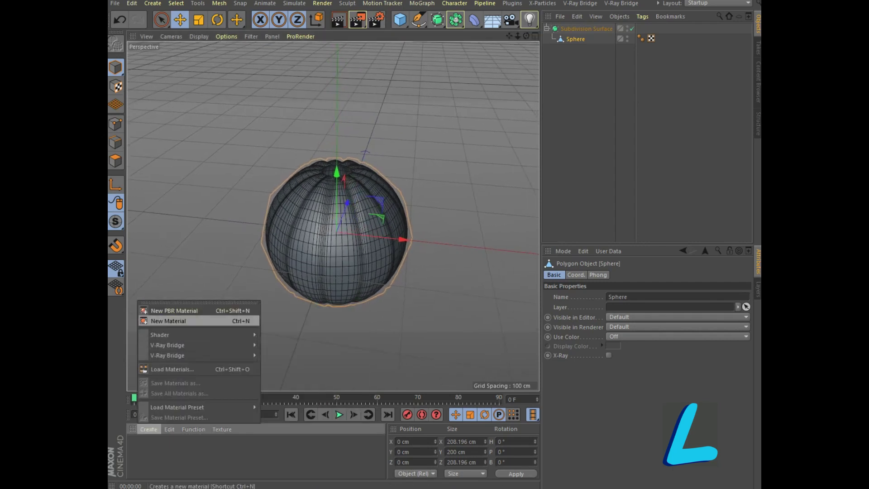
left_click(168, 321)
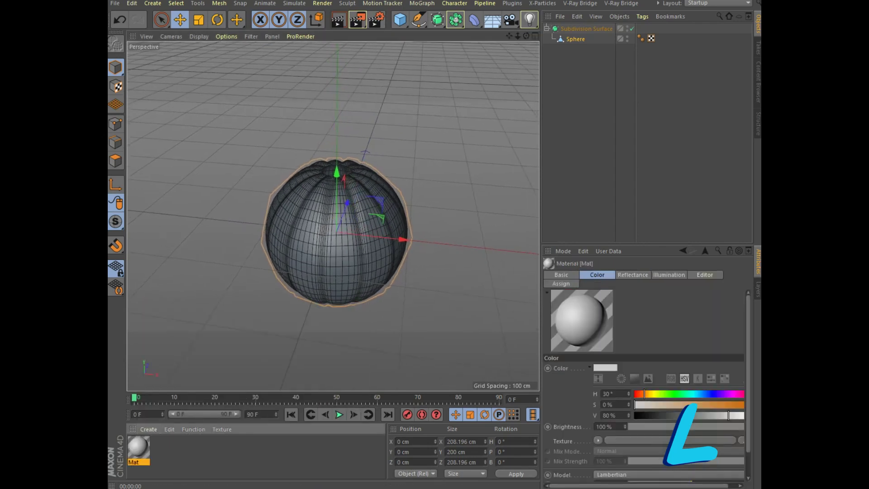
double_click(139, 446)
mouse_move(420, 127)
left_mouse_down()
mouse_move(582, 127)
mouse_move(584, 138)
left_mouse_up()
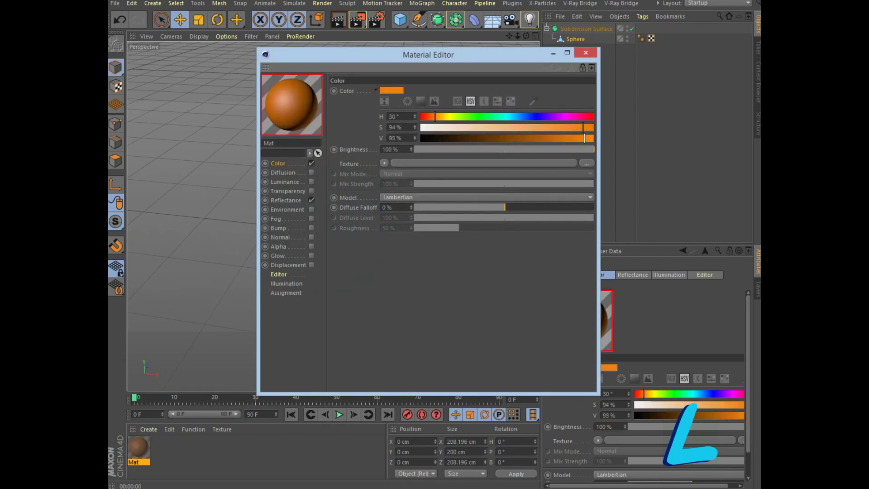
left_click(585, 53)
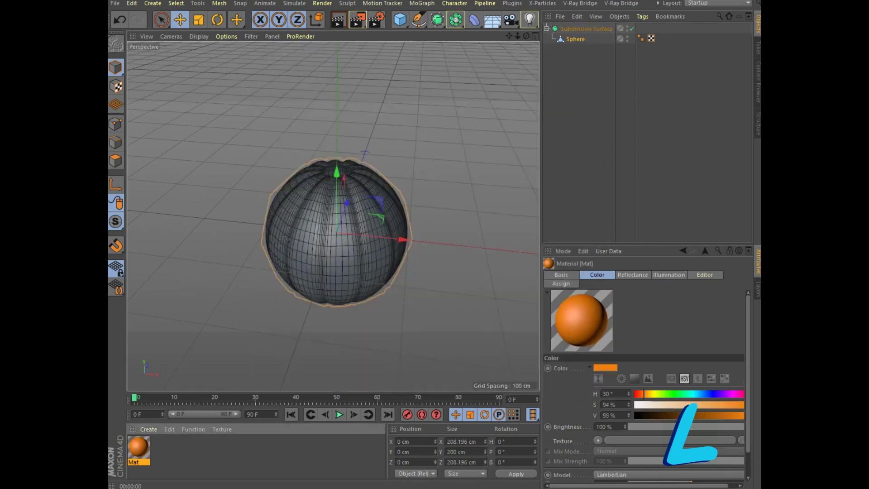
left_click_drag(138, 447, 353, 212)
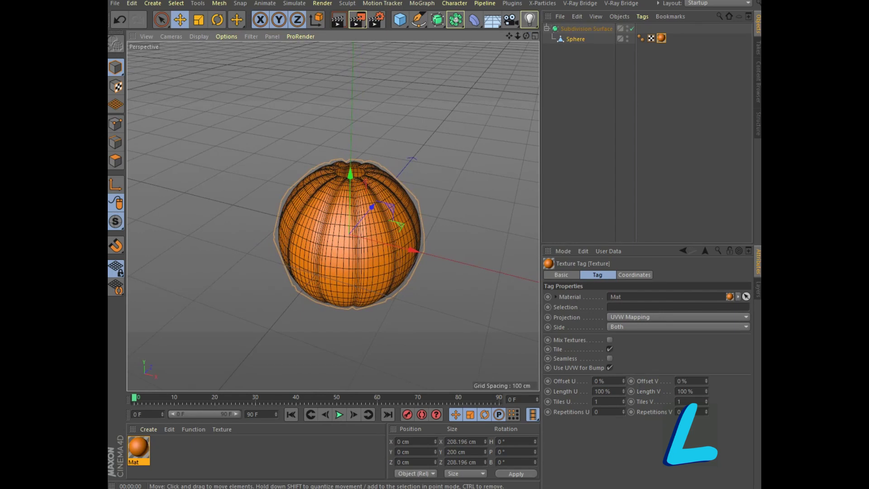
Step: Switch to the four-view layout and box-select all sphere polygons in the Front view
left_click(575, 39)
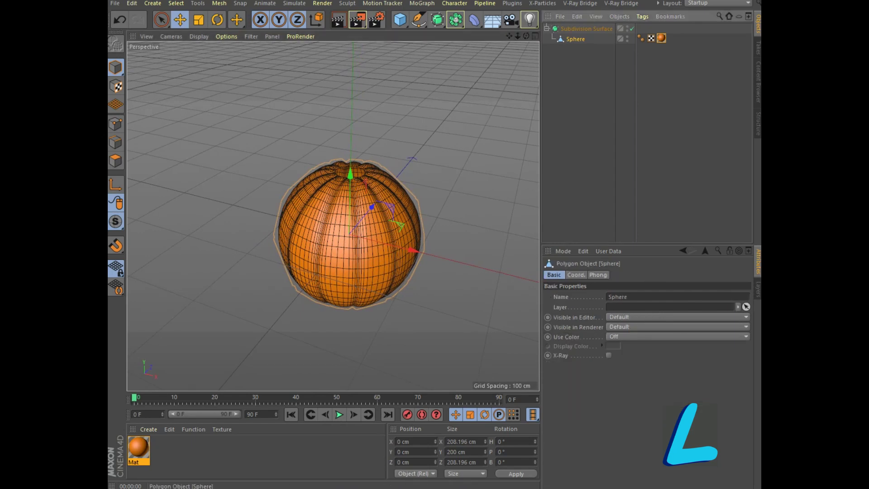
left_click(115, 161)
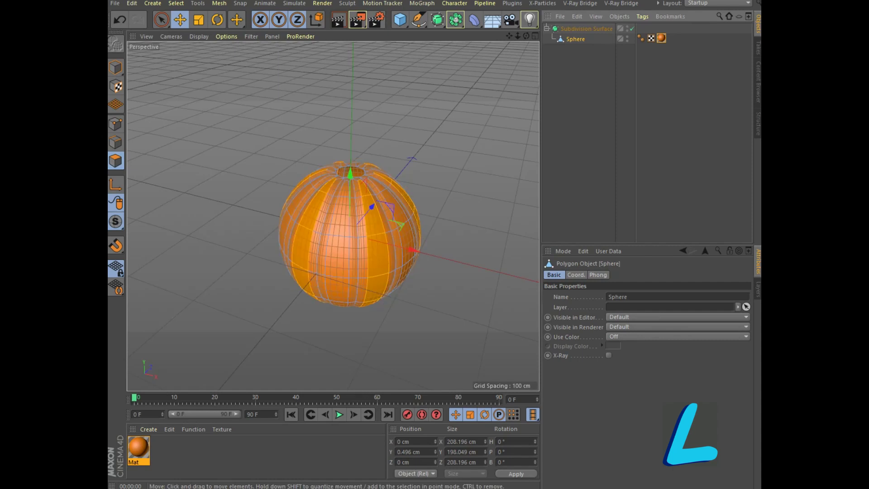
key("F5")
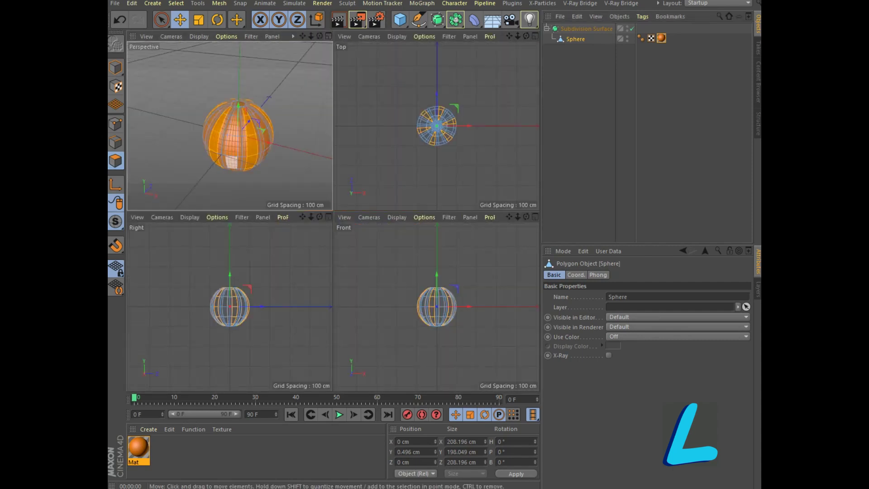
left_click_drag(161, 20, 206, 52)
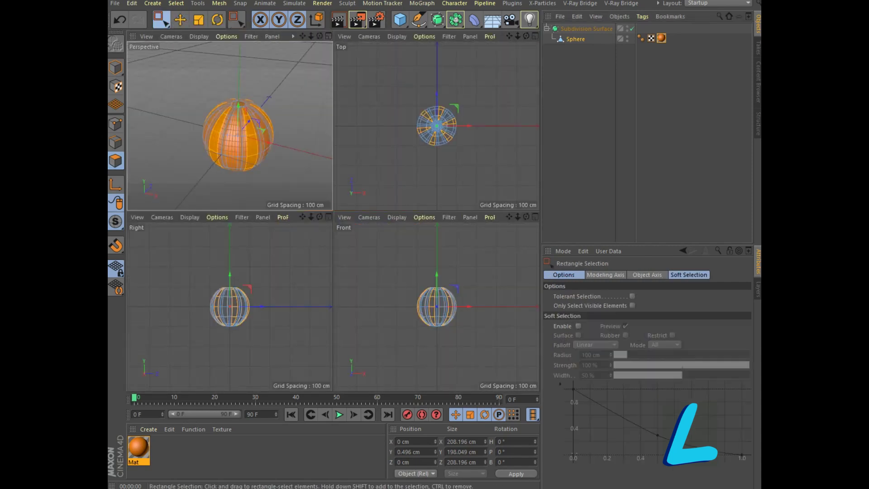
left_click_drag(387, 264, 460, 351)
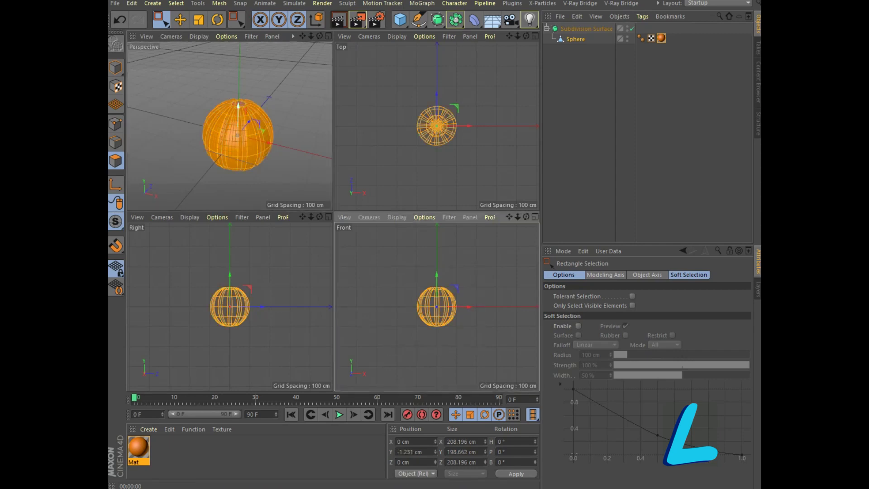
Step: Extrude all polygons by 7 cm with Create Caps, then return to the single Perspective view
right_click(240, 67)
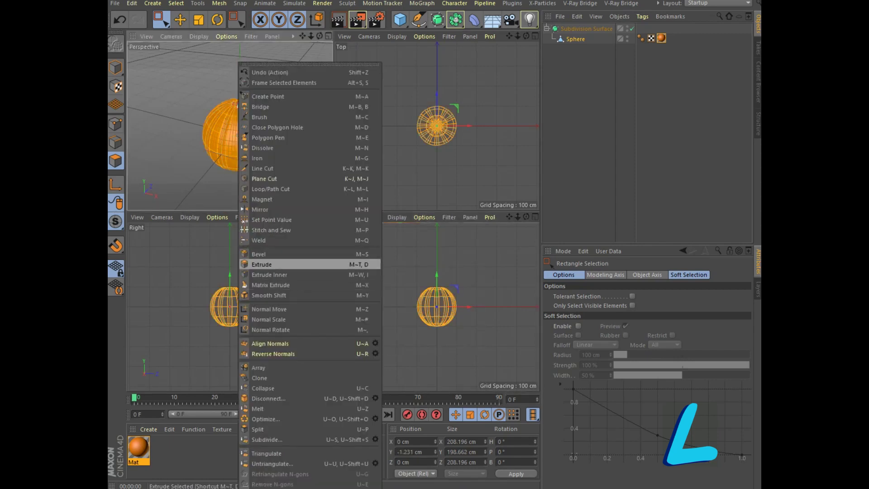
left_click(267, 265)
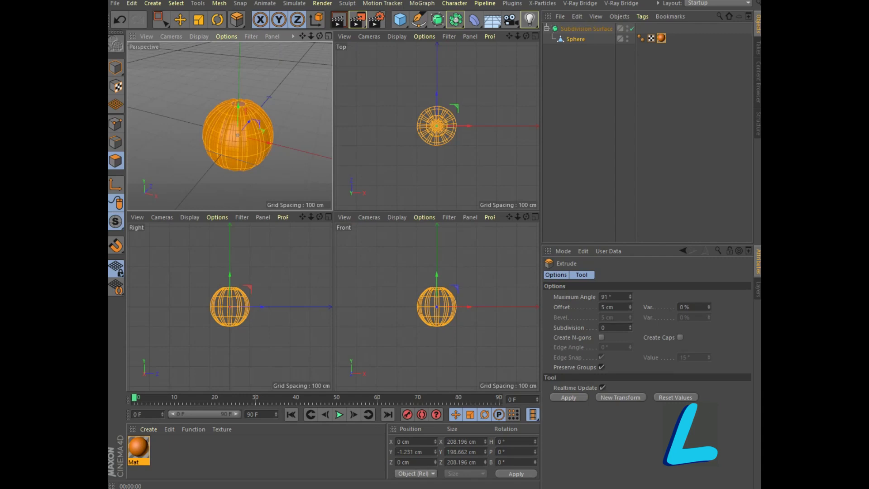
left_click(680, 337)
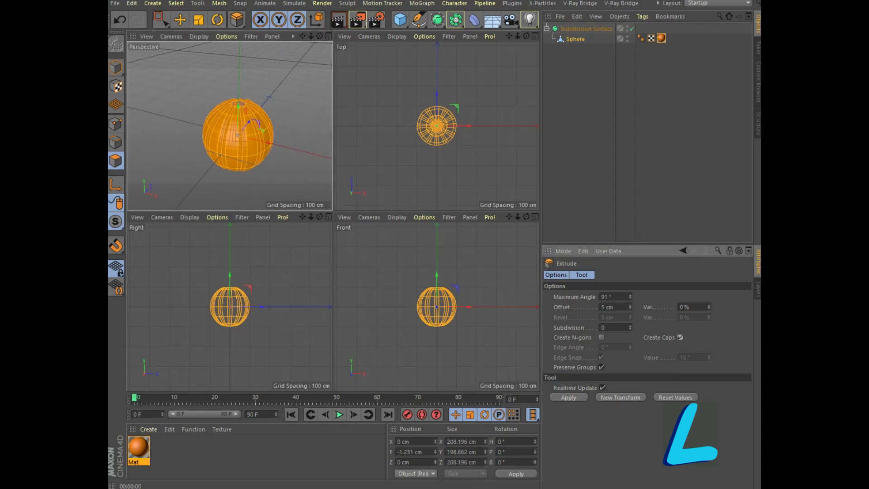
double_click(602, 307)
type("7")
key("Return")
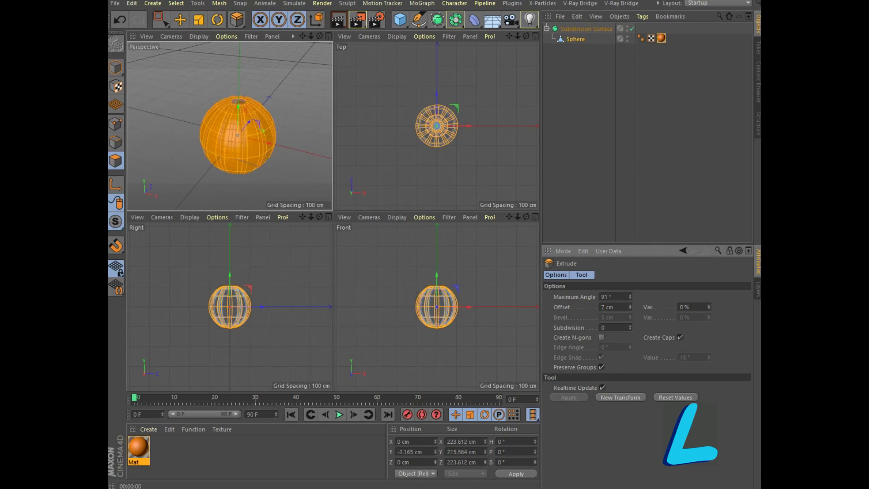
key("F1")
scroll(335, 218, "up", 1)
scroll(334, 217, "up", 3)
mouse_move(335, 181)
left_mouse_down("alt")
mouse_move(333, 216)
mouse_move(335, 181)
left_mouse_up("alt")
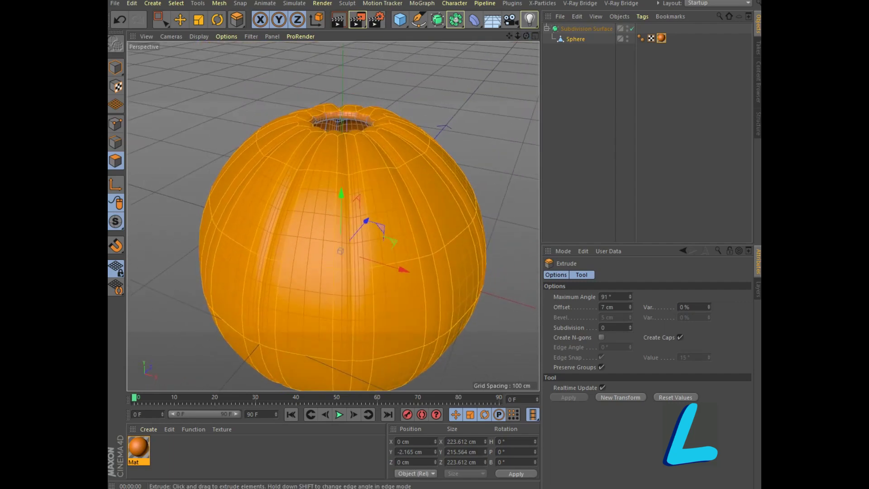
Step: Add a cylinder with a 30 cm radius and 50 cm height
left_click(400, 19)
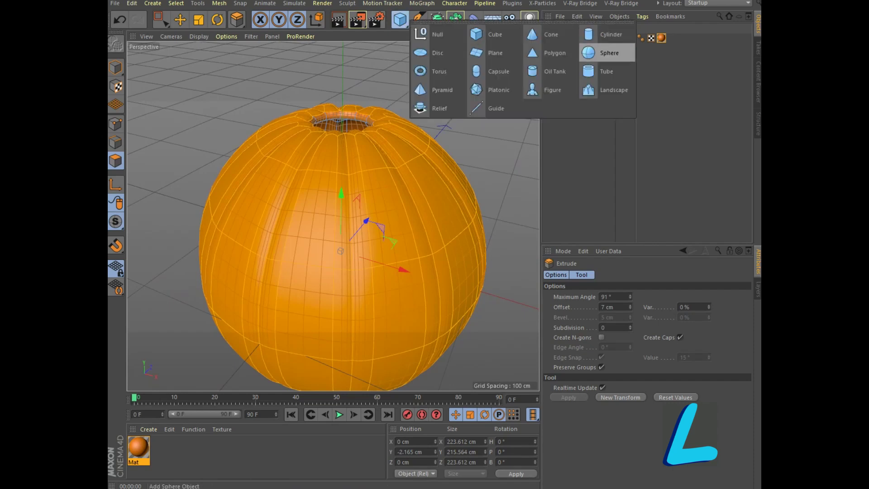
left_click(608, 34)
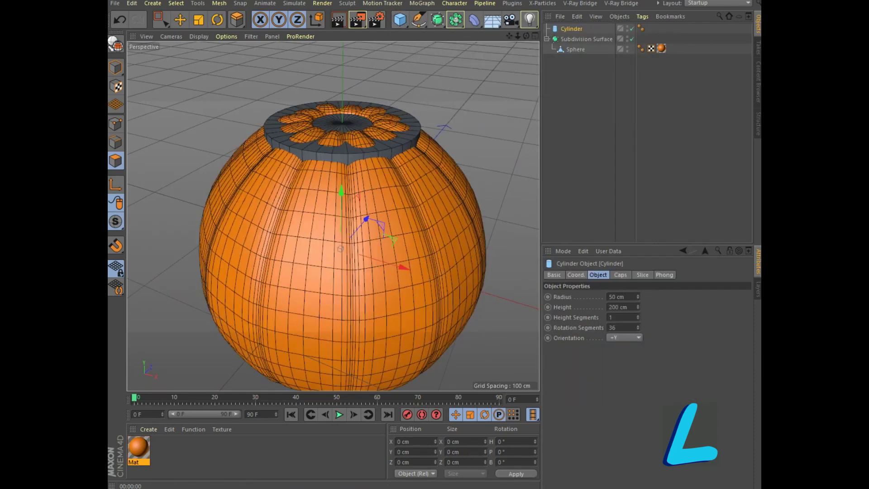
left_click_drag(637, 296, 637, 313)
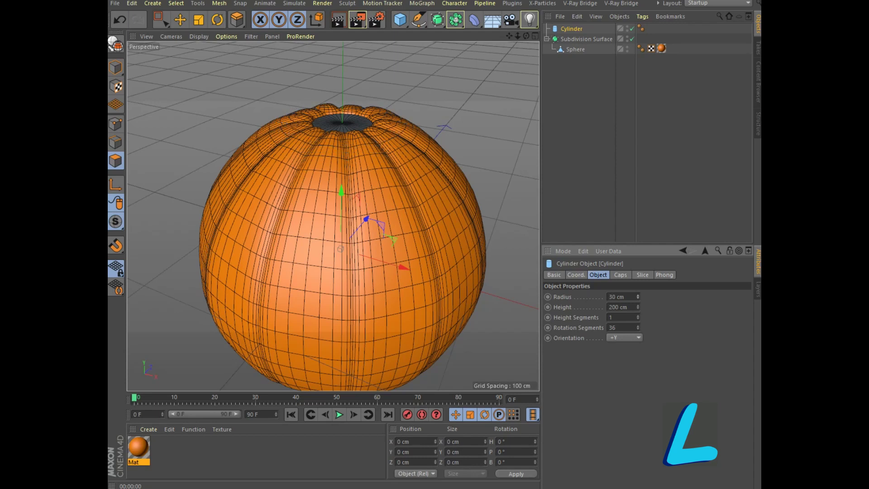
left_click(618, 307)
type("50")
key("Return")
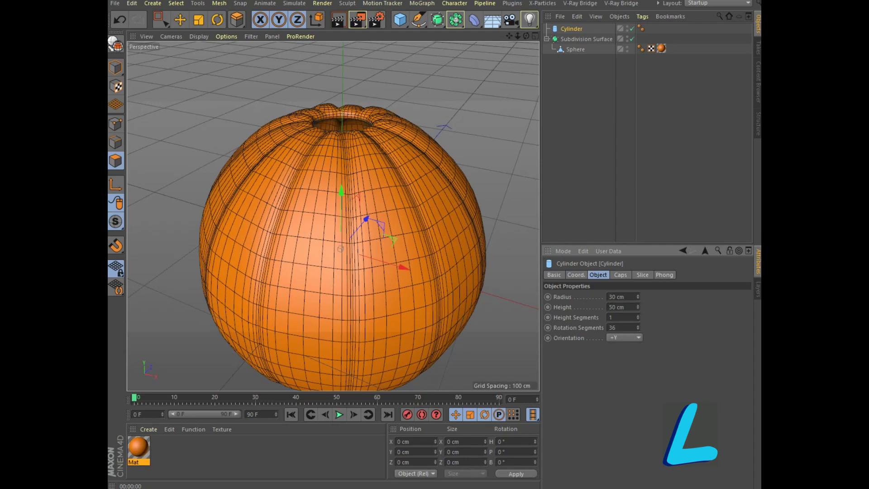
Step: Raise the cylinder into the pumpkin's top opening and enable its caps fillet
left_click(115, 67)
left_click(180, 19)
left_click_drag(342, 193, 342, 100)
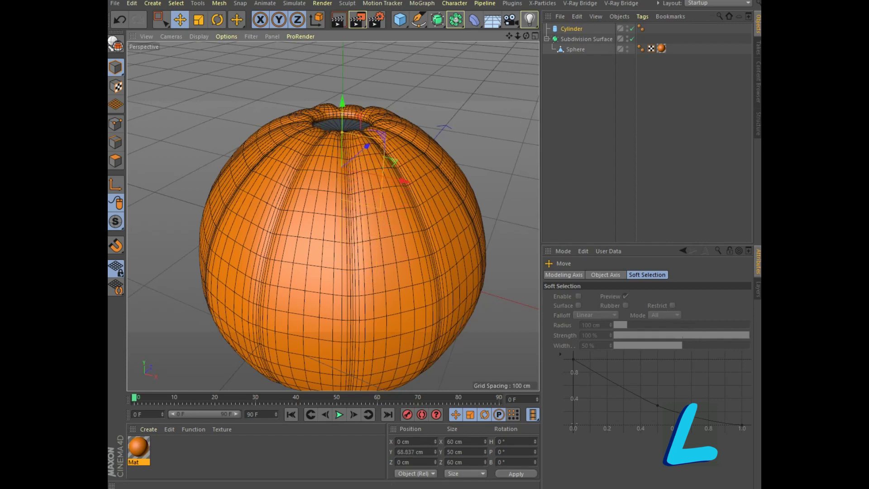
left_click(571, 29)
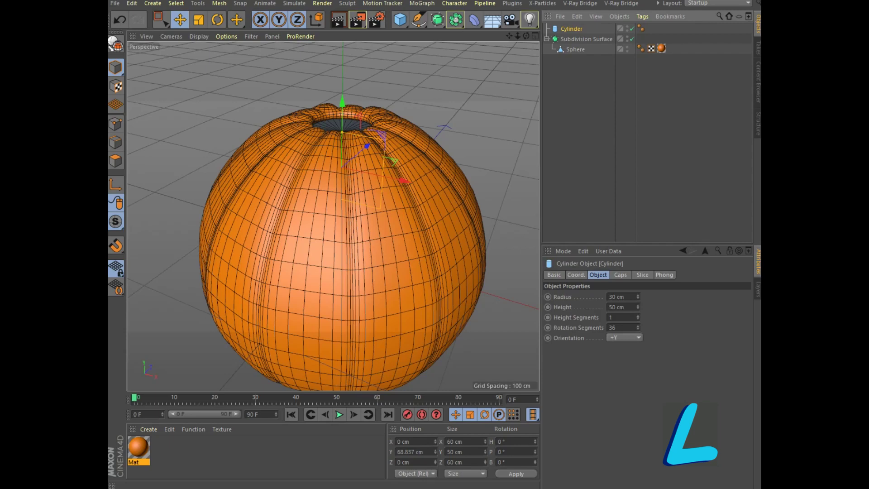
left_click(619, 275)
left_click(584, 319)
left_click_drag(526, 36, 525, 50)
left_click_drag(345, 138, 345, 129)
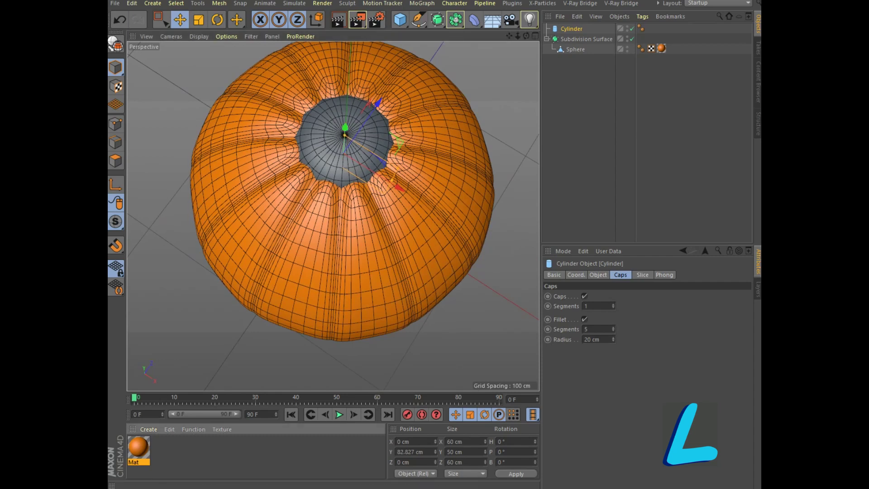
Step: Apply the orange Mat material to the cylinder and render the view
left_click_drag(138, 447, 344, 136)
left_click(339, 20)
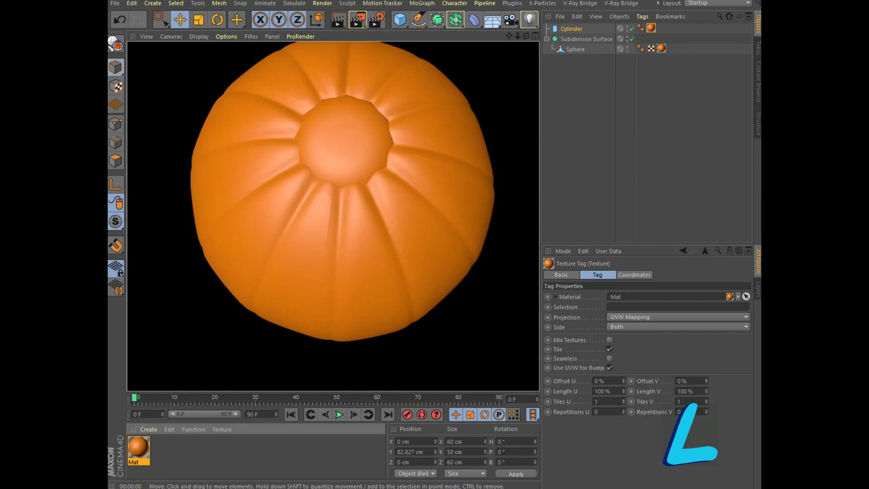
left_click(333, 216)
Step: Create a second material, Mat.1, and set its colour to a darker green
left_click_drag(333, 217, 339, 205, "alt")
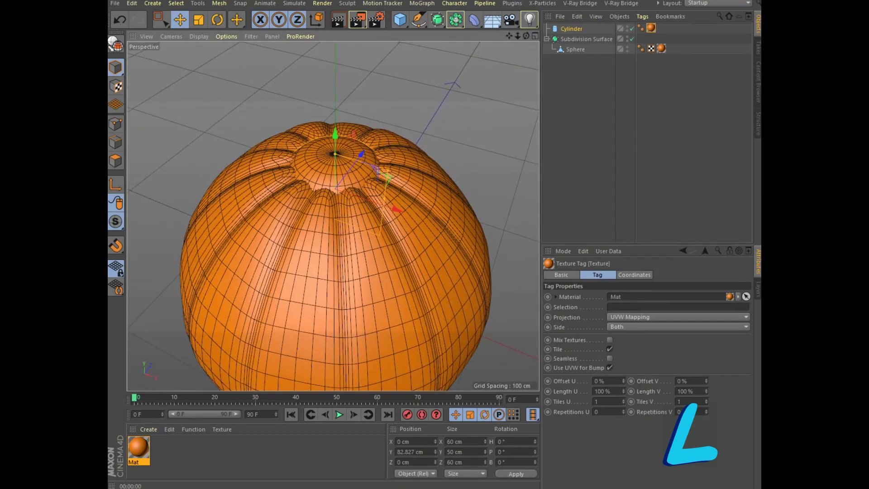
double_click(190, 450)
double_click(163, 447)
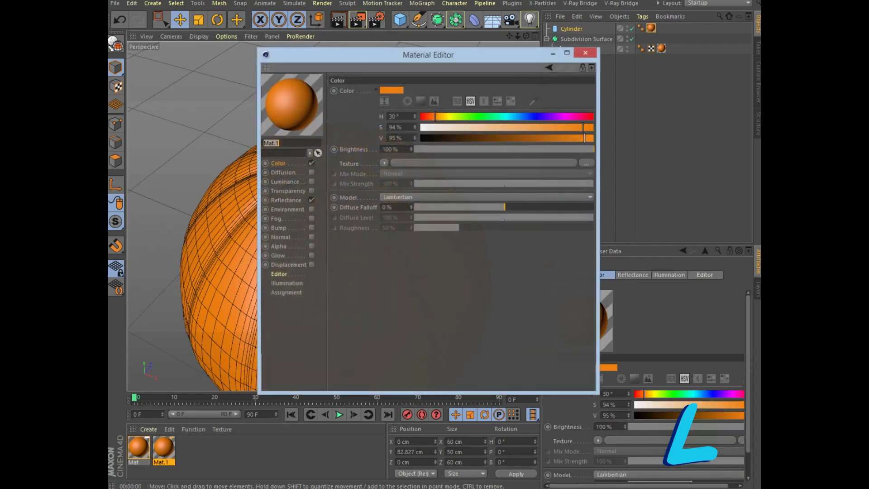
left_click(458, 117)
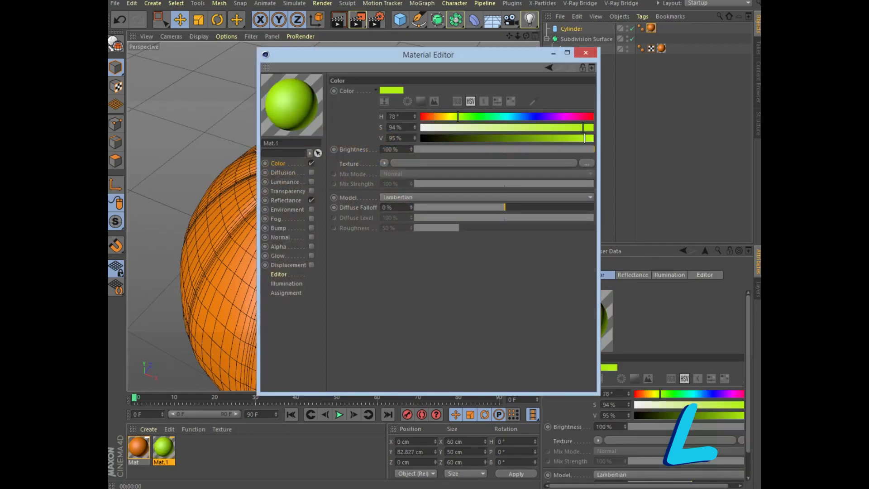
left_click_drag(584, 138, 535, 138)
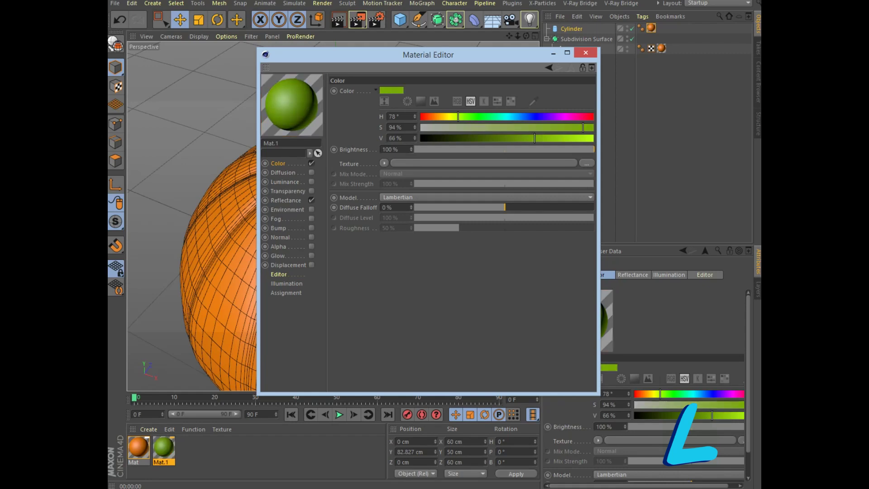
Step: Apply green Mat.1 to the cylinder cap, render a preview, and view the scene lower
left_click(586, 53)
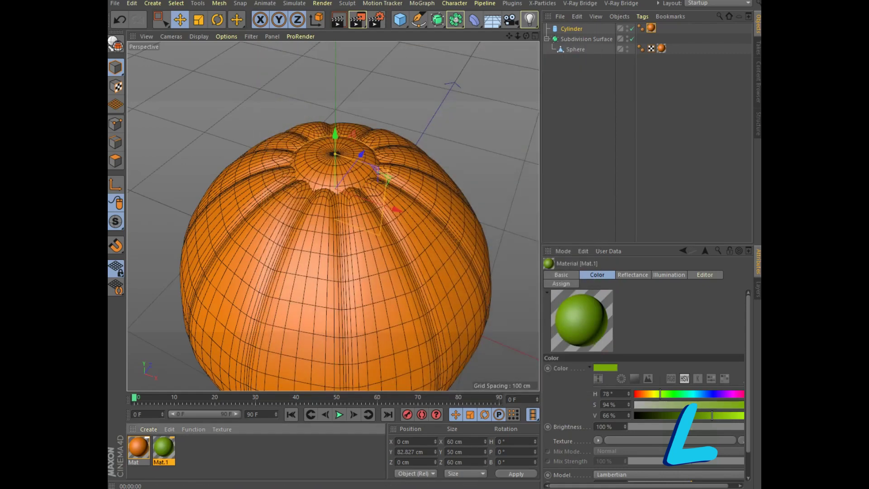
left_click_drag(163, 447, 334, 172)
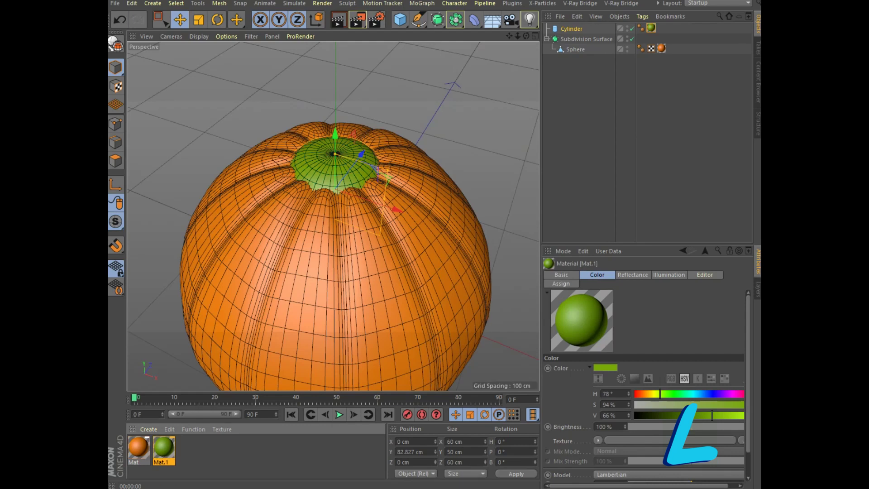
left_click(338, 19)
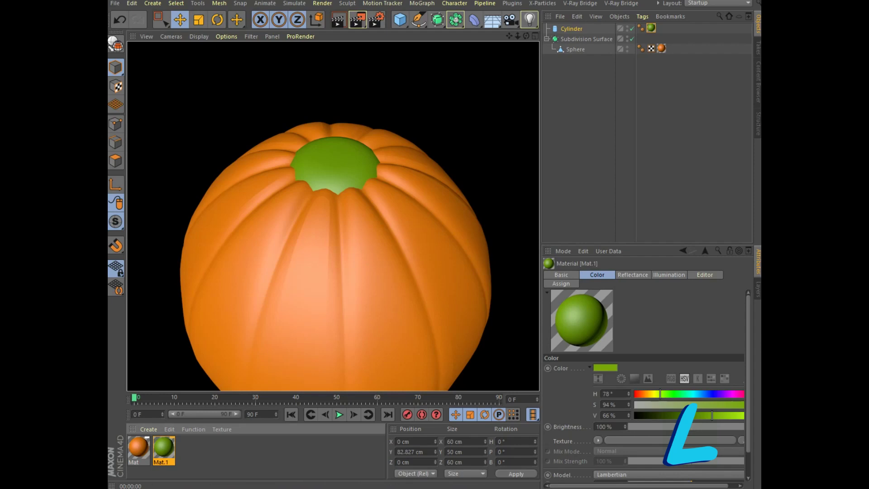
left_click_drag(525, 36, 516, 54)
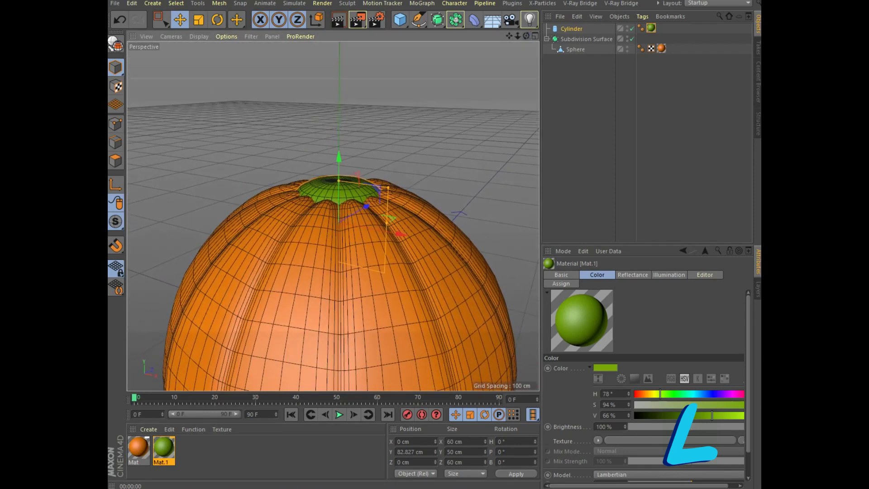
left_click(535, 36)
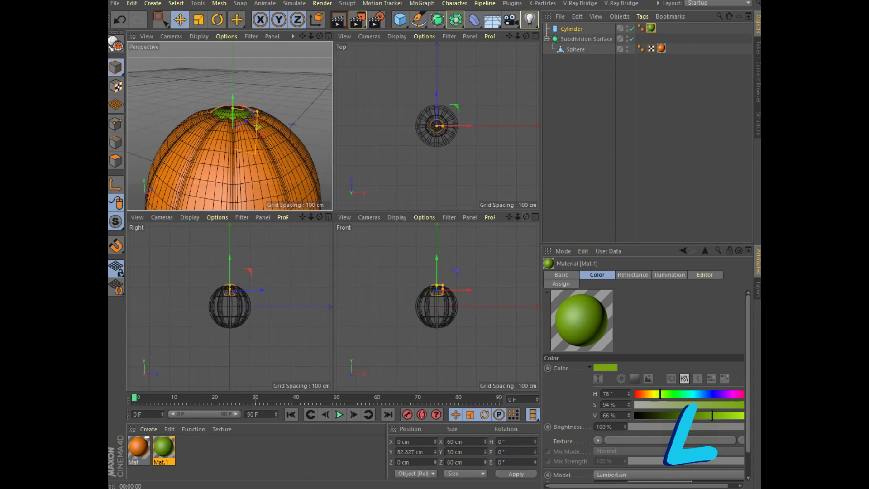
Step: In Front view, draw a bent Pen spline path rising from the pumpkin top
left_click(535, 216)
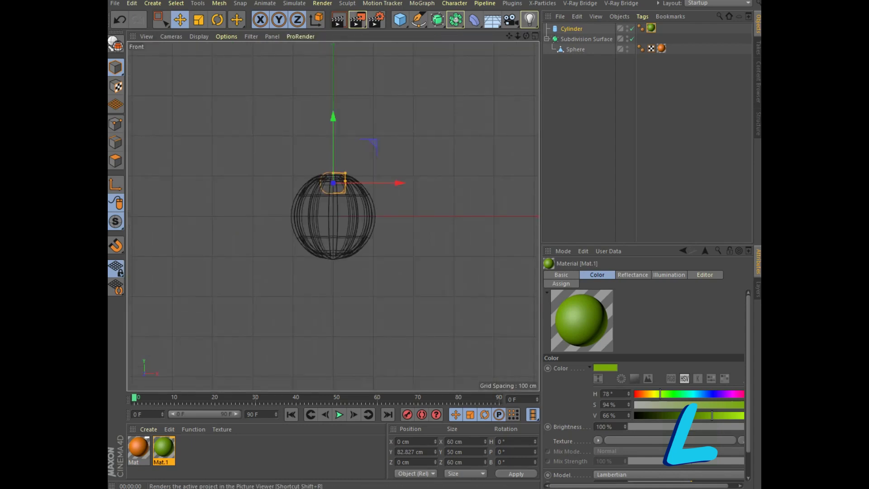
left_click(418, 20)
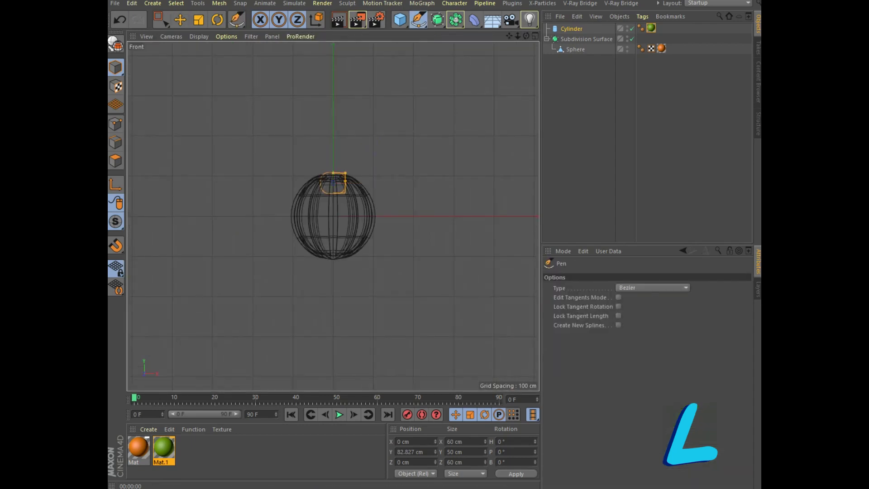
left_click(333, 172)
left_click(324, 142)
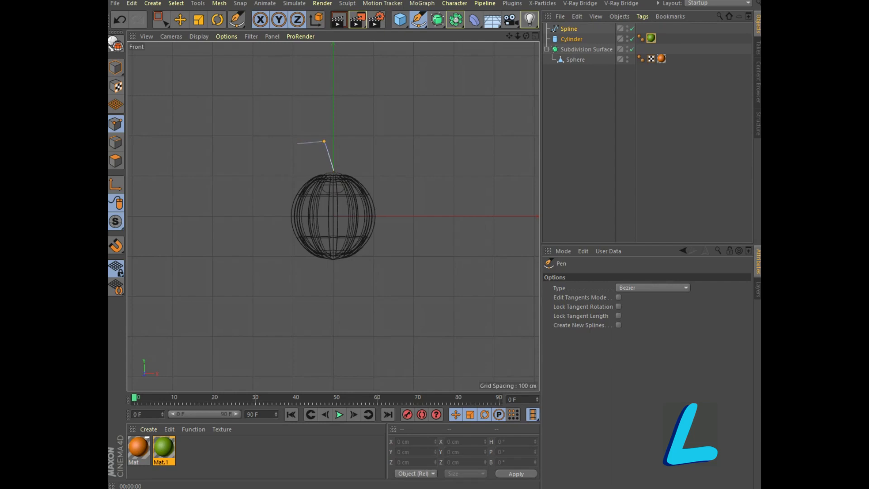
right_click(270, 123)
left_click(285, 137)
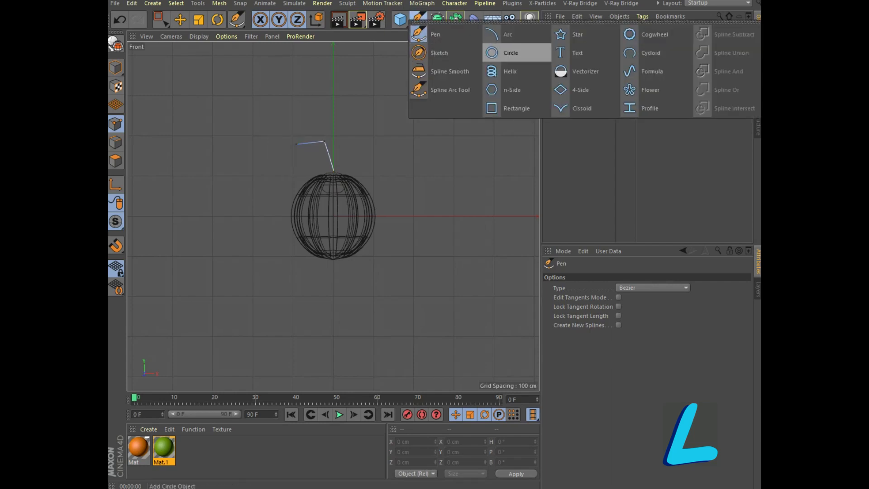
Step: Add a Circle with a 7 cm radius for the stem's cross-section
left_click_drag(418, 20, 508, 53)
double_click(615, 315)
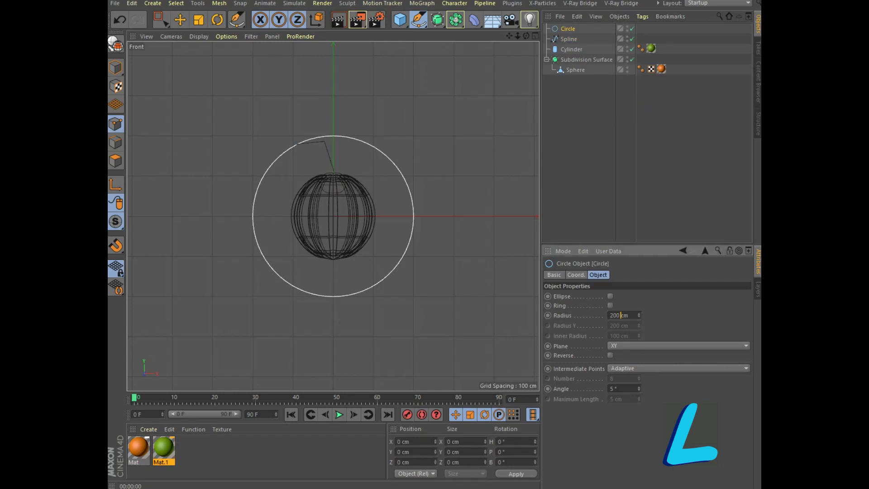
type("7")
key("Return")
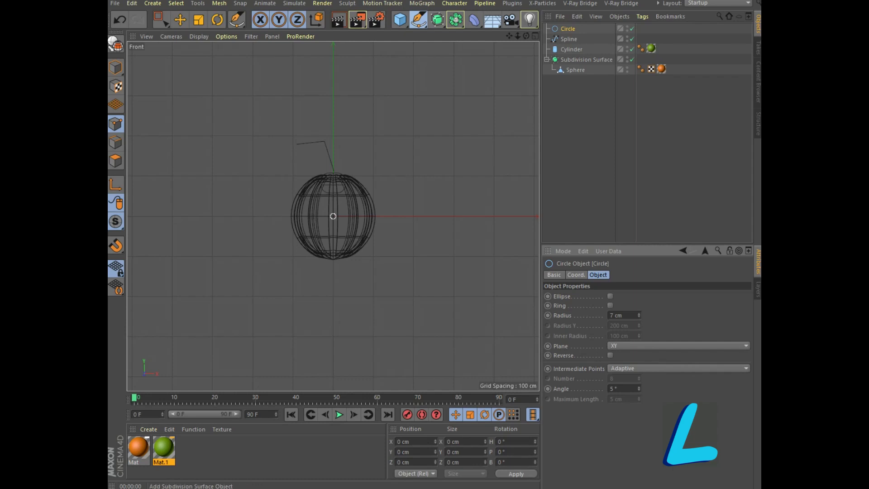
Step: Add a Sweep and nest the Circle and the stem Spline under it
left_click(456, 20)
left_click(478, 71, "alt")
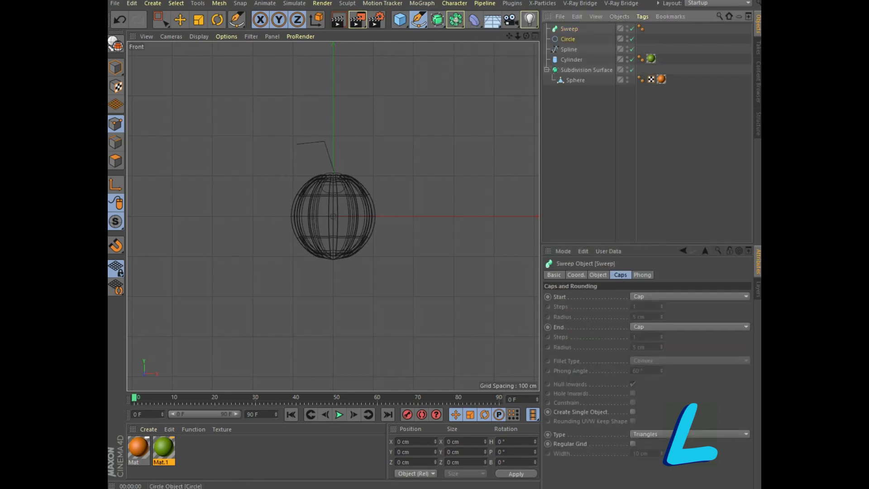
left_click(573, 39)
left_click_drag(568, 49, 571, 43)
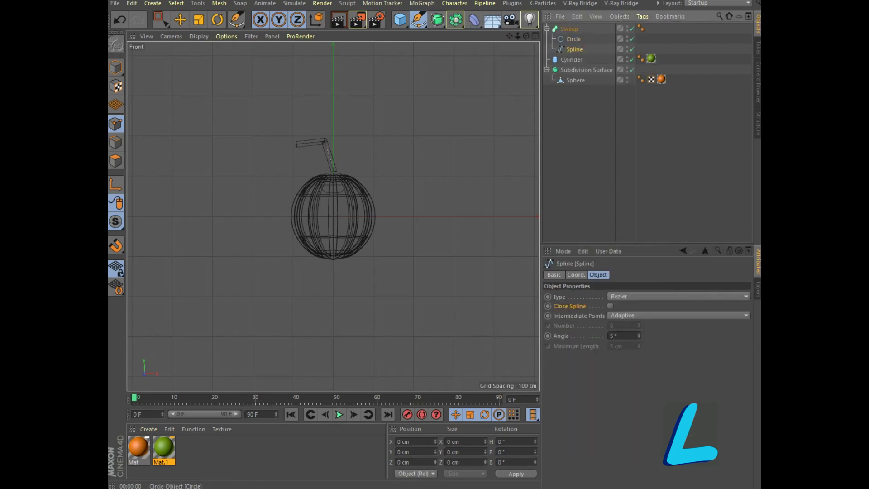
left_click(535, 36)
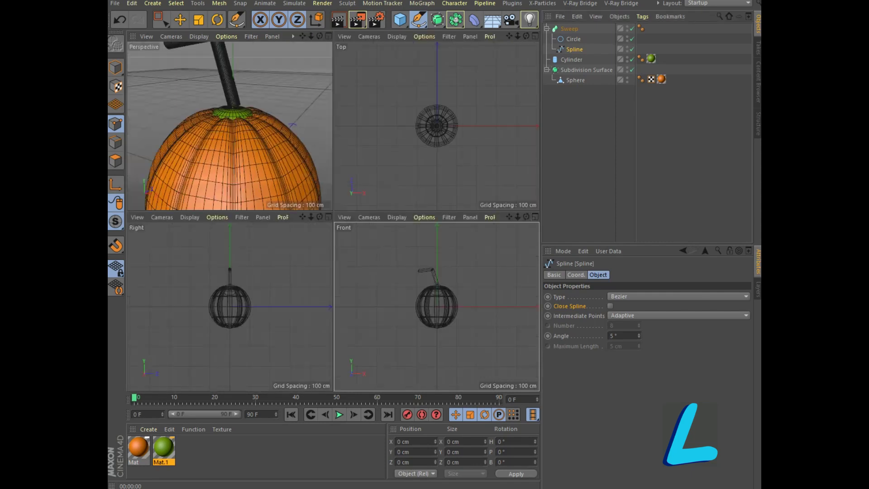
Step: Lower a stem path point and set the path's Spline Type to B-Spline
key("F1")
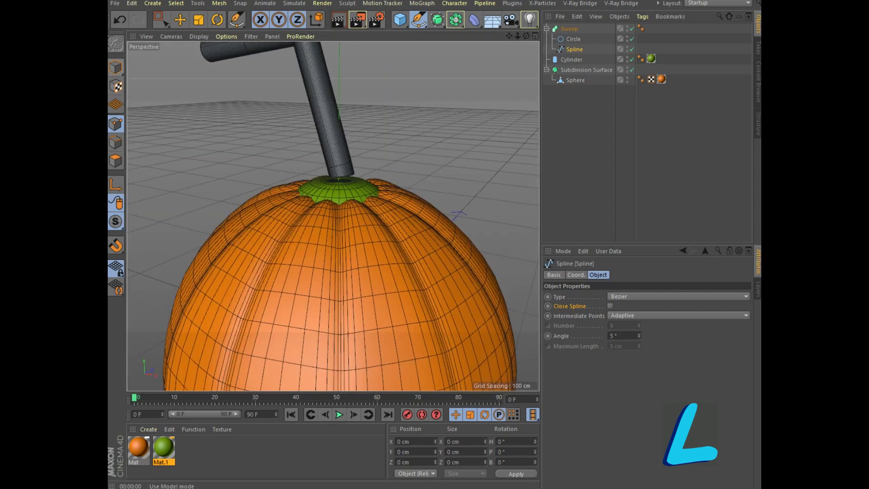
left_click(180, 20)
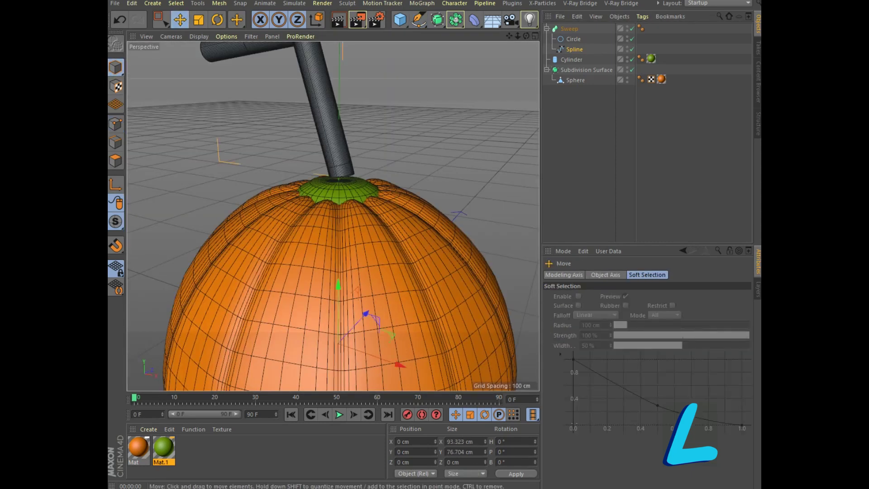
left_click_drag(338, 285, 338, 295)
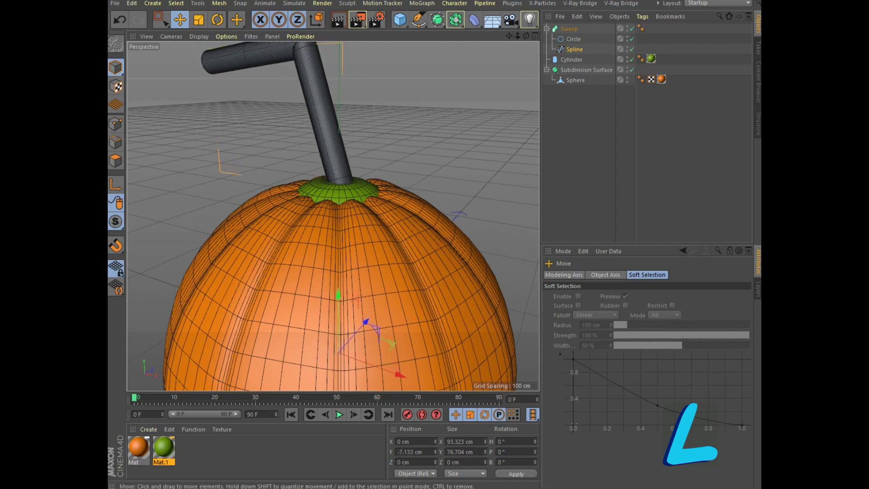
left_click(569, 29)
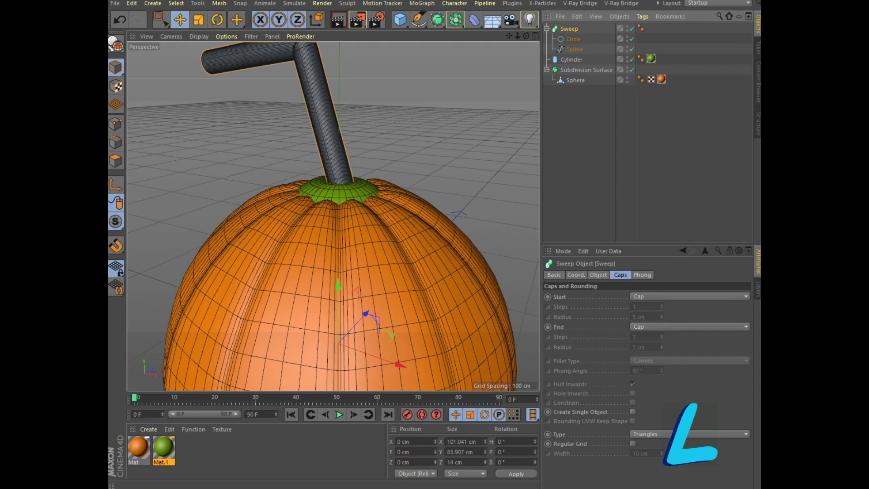
left_click(573, 49)
left_click(677, 296)
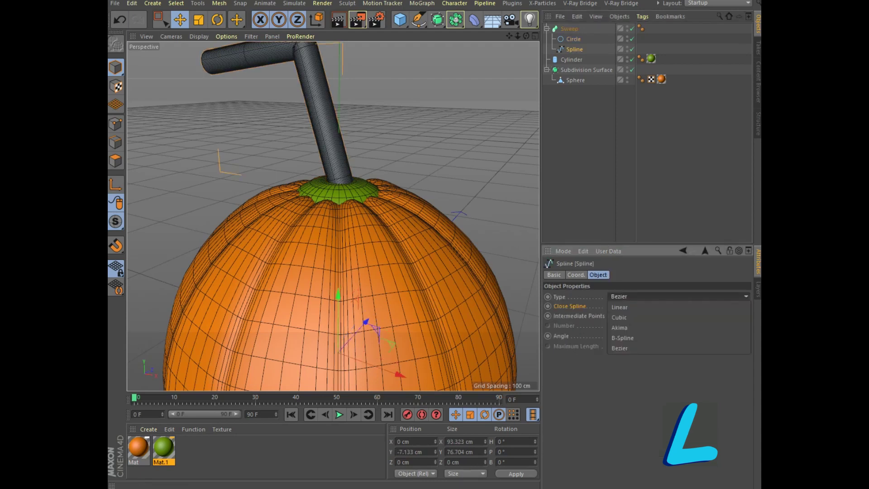
left_click(622, 337)
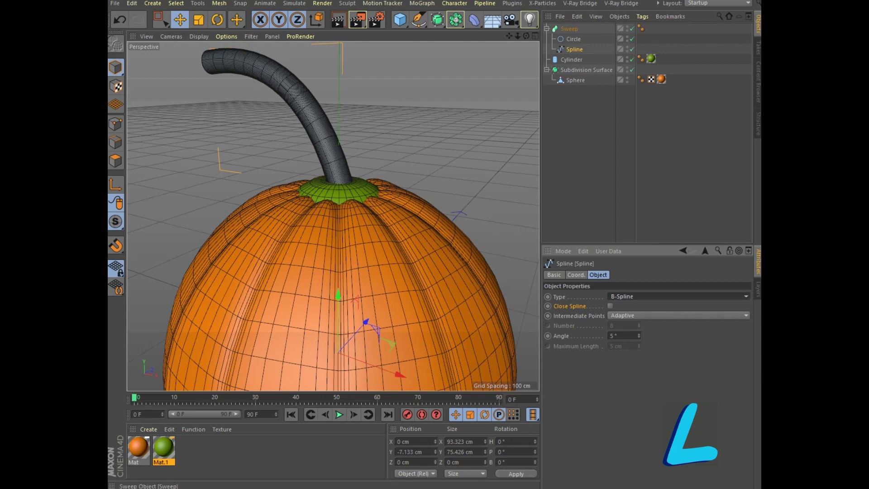
Step: Taper the stem by lowering the end of the Sweep's scale curve, then create Mat.2
left_click(569, 29)
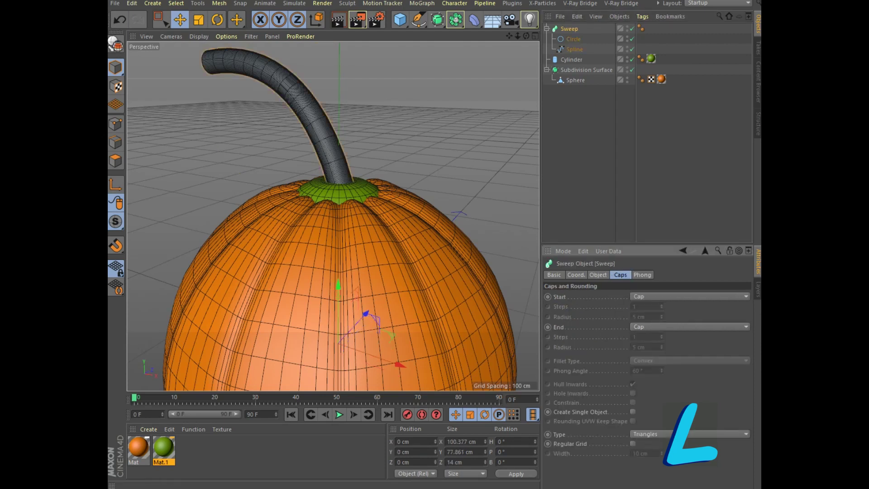
left_click(598, 274)
left_click(643, 407, "ctrl")
left_click(666, 407, "ctrl")
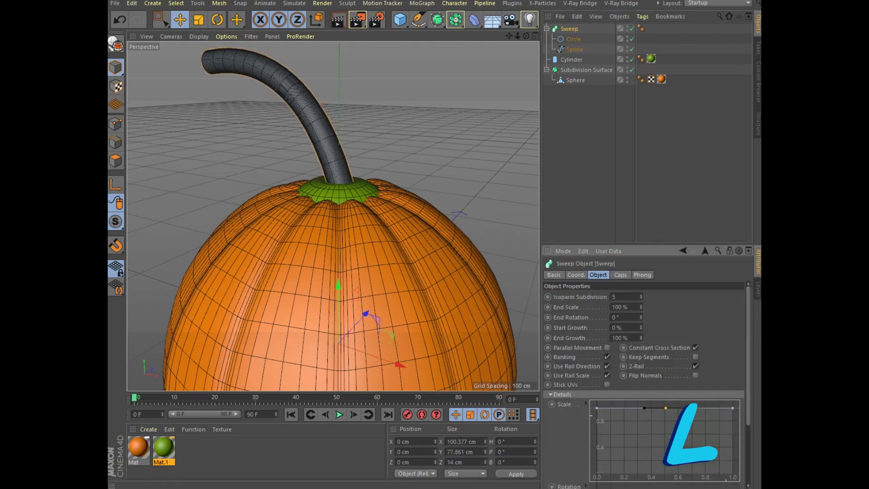
left_click_drag(732, 408, 733, 459)
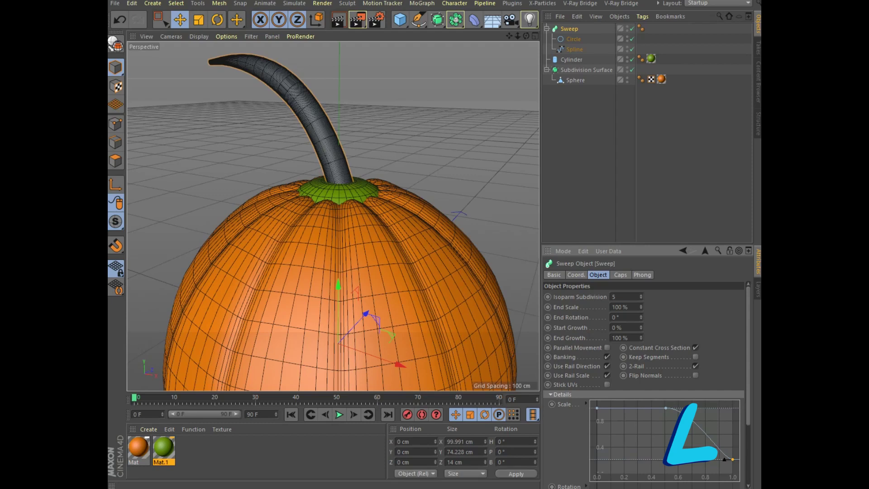
left_click_drag(138, 448, 188, 448, "ctrl")
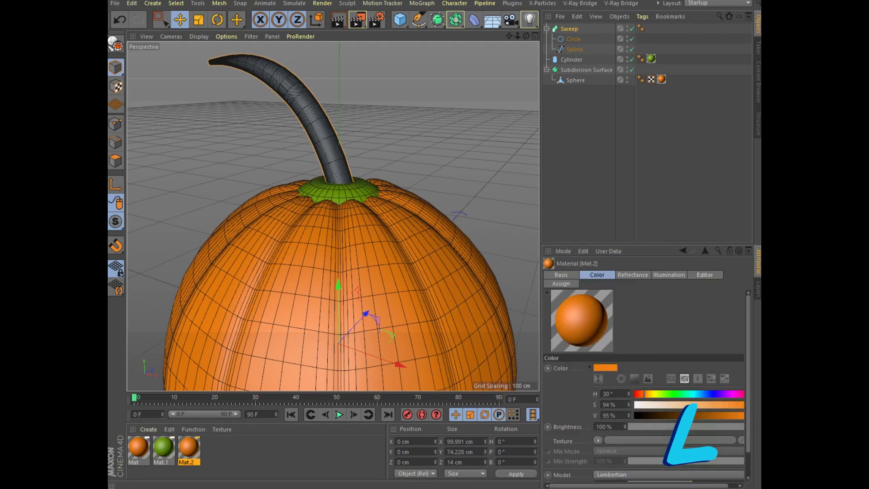
Step: Make Mat.2 a dark brown by lowering its colour value to about 40%
double_click(189, 448)
left_click_drag(585, 138, 473, 138)
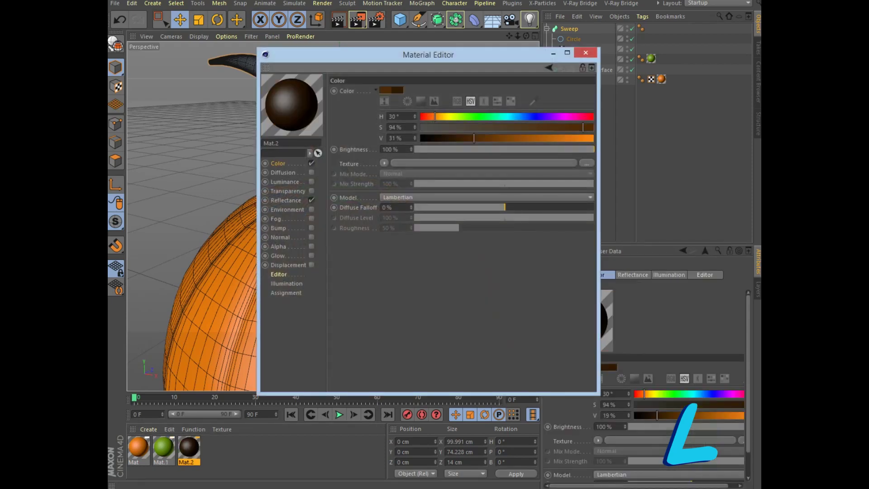
left_click_drag(474, 138, 489, 138)
Step: Apply brown Mat.2 to the Sweep stem and render the finished pumpkin
left_click(585, 52)
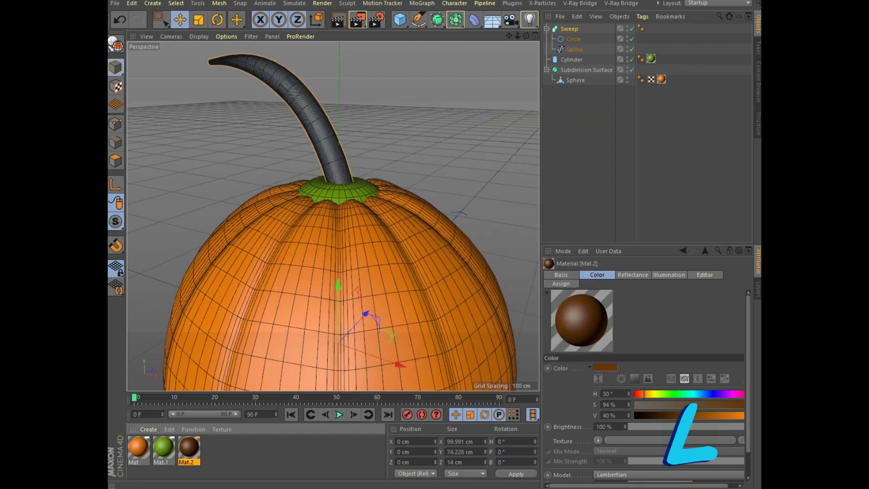
left_click_drag(189, 448, 570, 29)
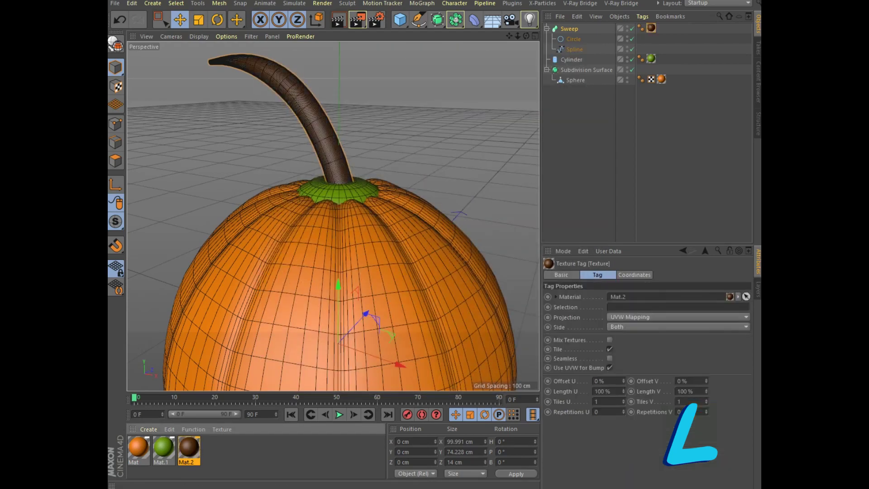
scroll(410, 120, "down", 3)
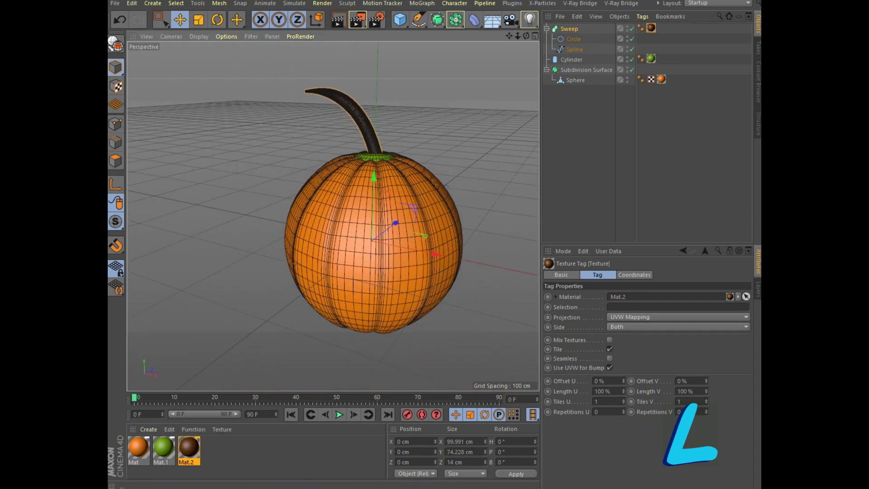
left_click(338, 20)
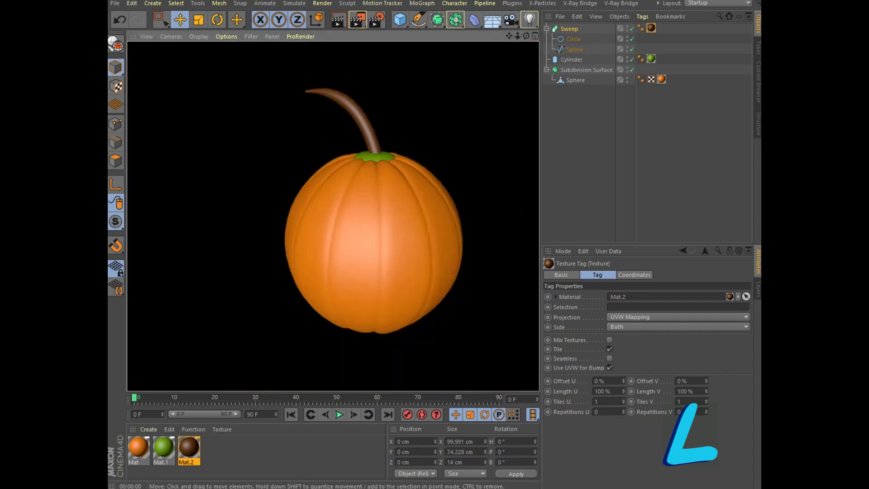